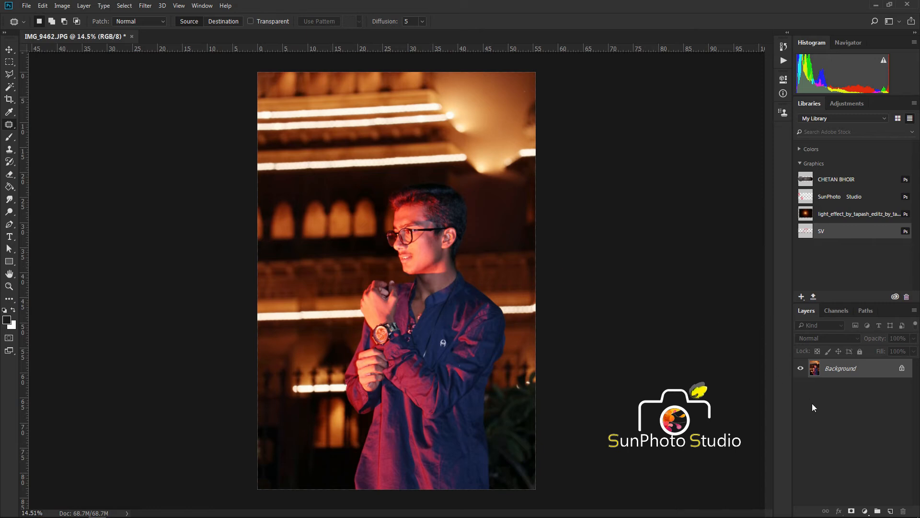
Duplicate the Background layer and smooth the copy with the Imagenomic Portraiture filter using the Default preset
click(824, 390)
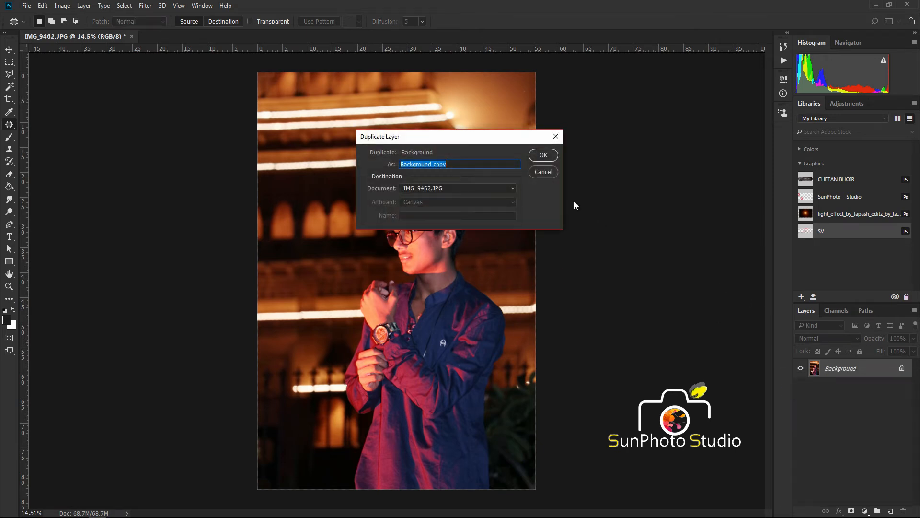
click(543, 155)
scroll(547, 189, down, 1)
click(145, 6)
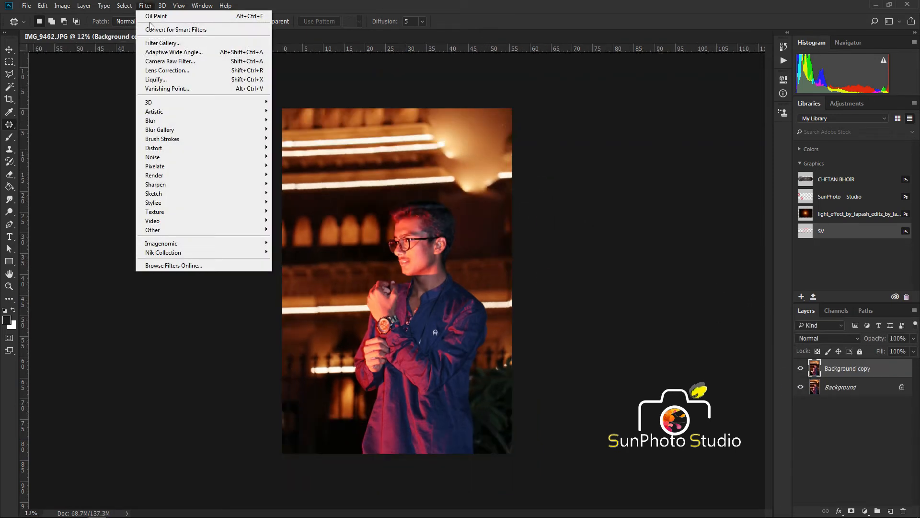
mouse_move(186, 244)
click(297, 248)
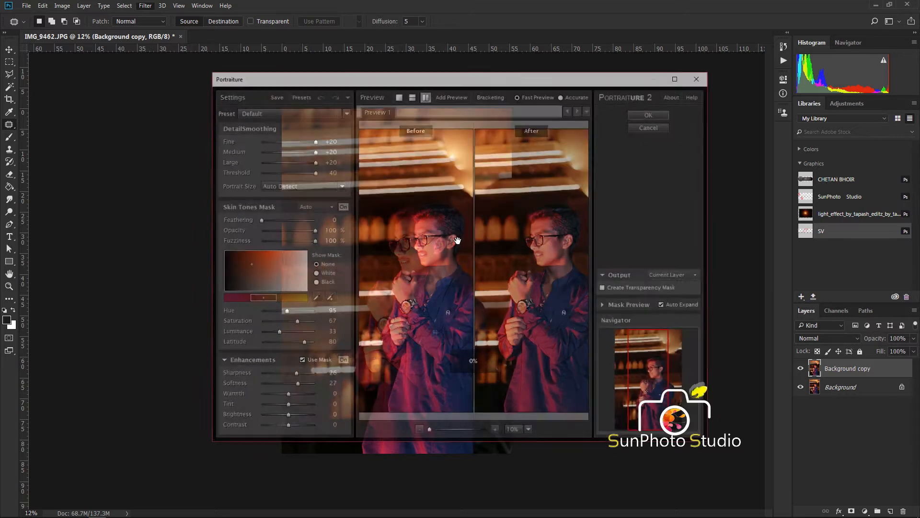
ctrl+click(551, 257)
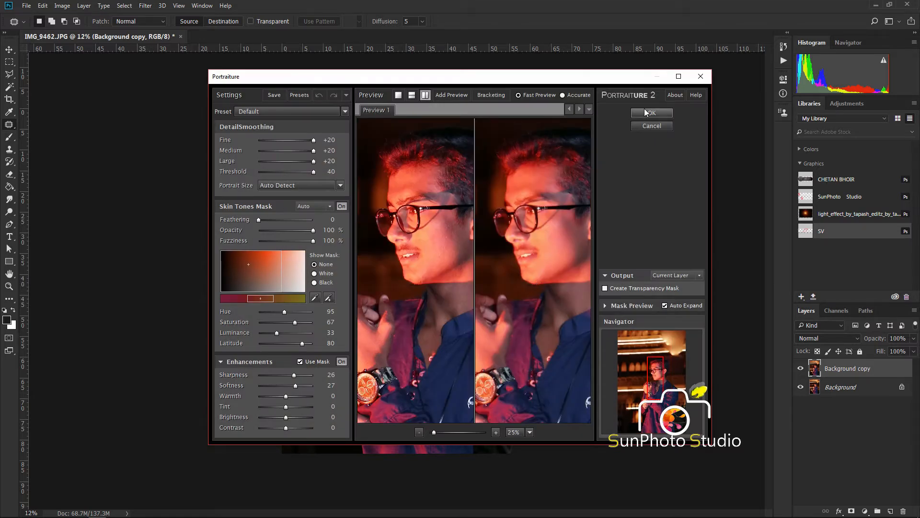
click(645, 112)
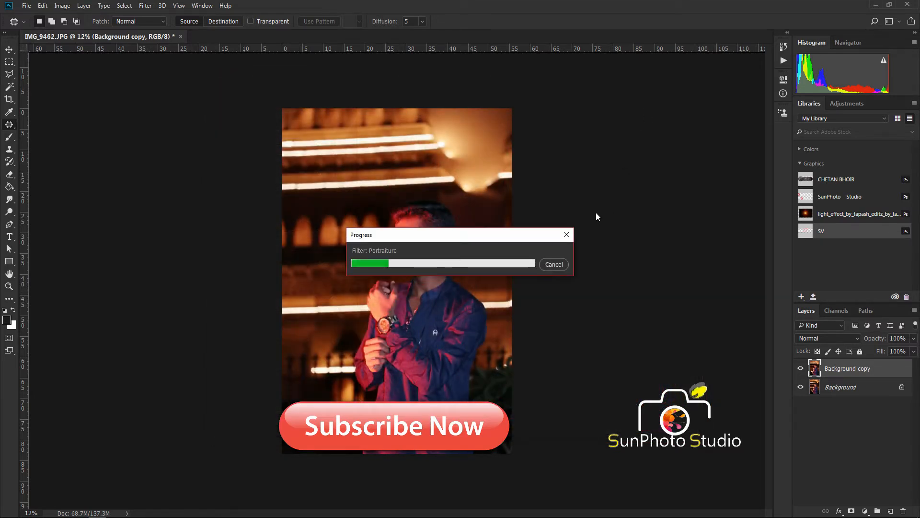
Add an inverted layer mask to the smoothed copy and paint white over the face and neck at 100% brush opacity
click(851, 512)
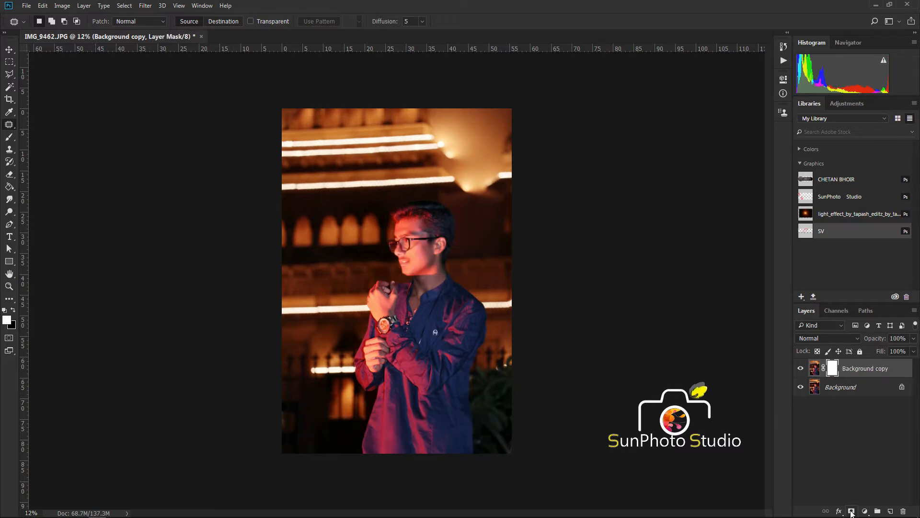
key(ctrl+i)
click(8, 138)
scroll(397, 221, up, 8)
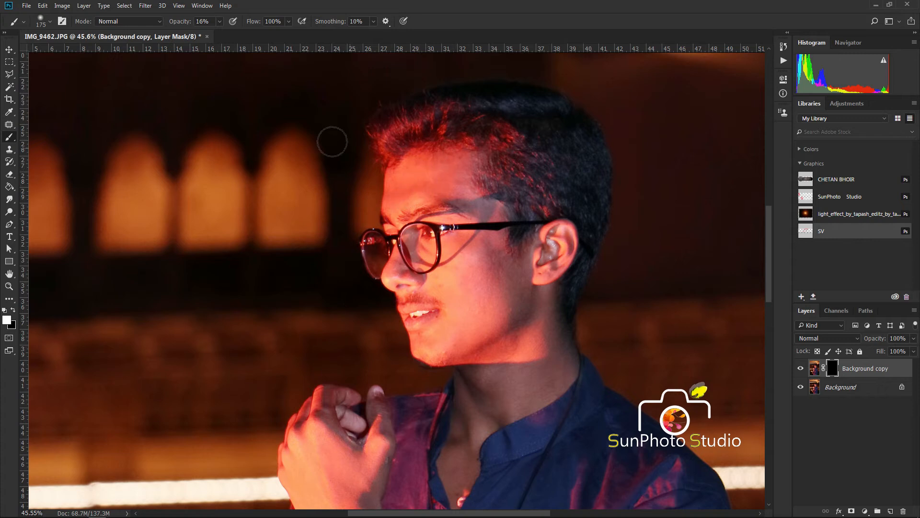
drag(176, 24, 279, 29)
key(bracketright)
drag(490, 206, 495, 259)
mouse_move(440, 249)
mouse_down()
mouse_move(406, 249)
mouse_move(398, 277)
mouse_up()
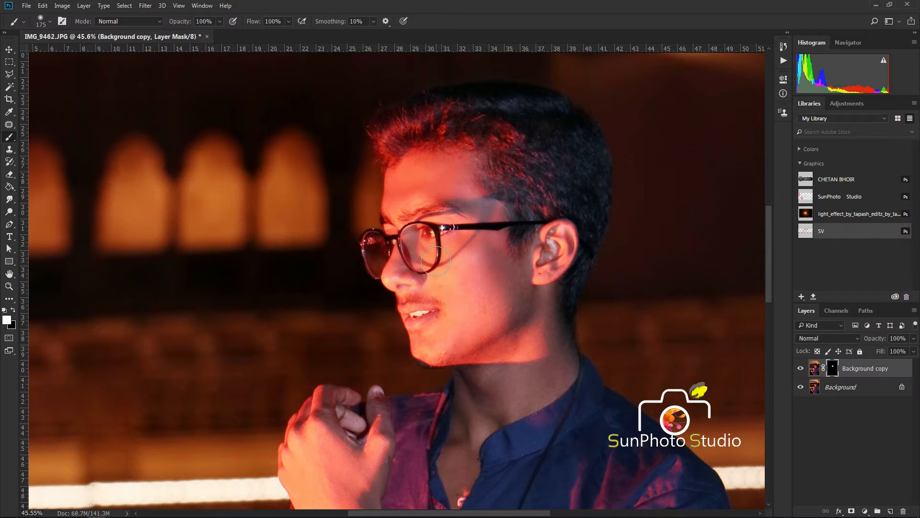
key(bracketright)
key(bracketright)
key(bracketright)
drag(506, 353, 484, 269)
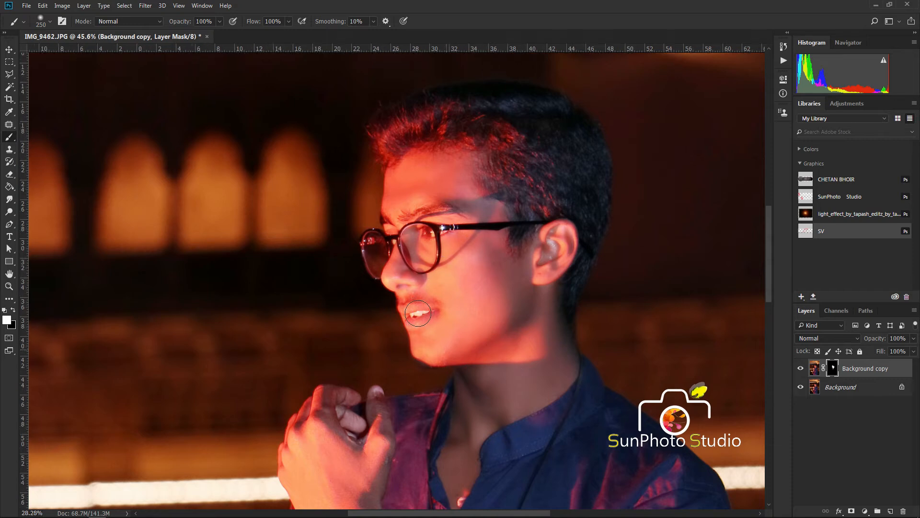
Paint the mask over the hands with a 175 to 200 px brush to reveal the skin smoothing there
alt+scroll(422, 280, down, 8)
alt+scroll(371, 261, up, 4)
key(bracketleft)
key(bracketleft)
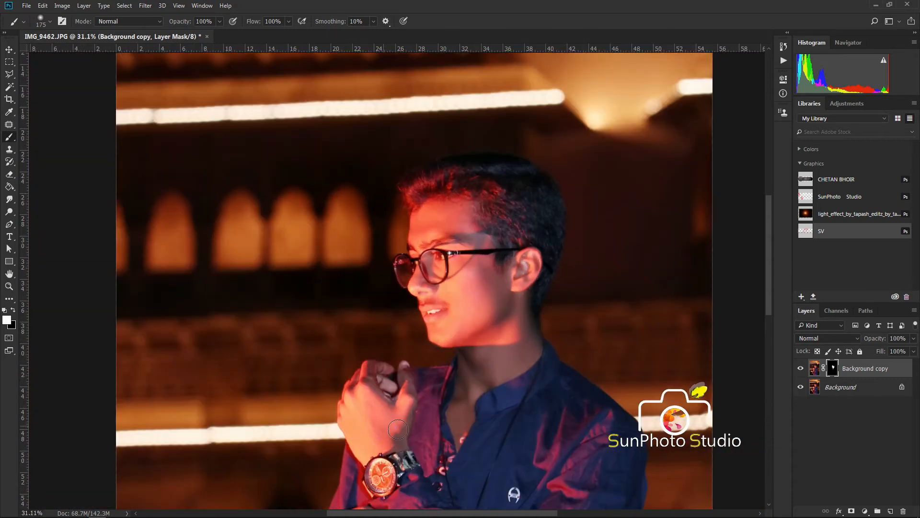
alt+scroll(371, 357, down, 3)
key(bracketright)
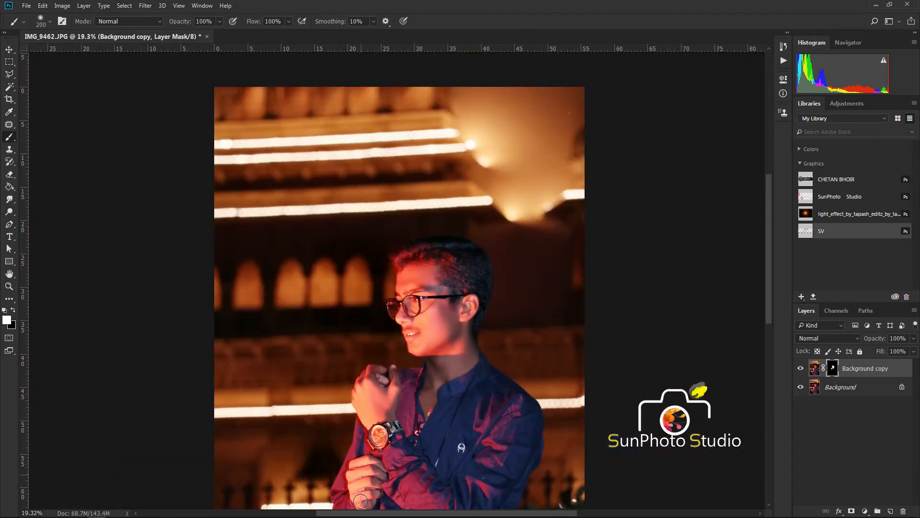
Flatten the masked copy and the original into a single Background layer
right_click(873, 369)
click(789, 366)
alt+scroll(320, 216, down, 3)
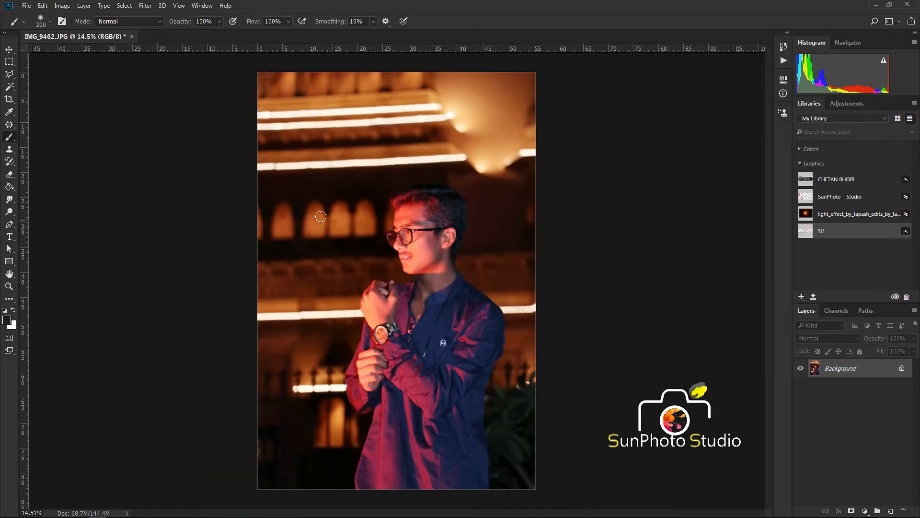
Apply a Levels adjustment to the photo with a black input of 14 and a midtone value of 1.32
click(70, 6)
mouse_move(96, 29)
click(182, 40)
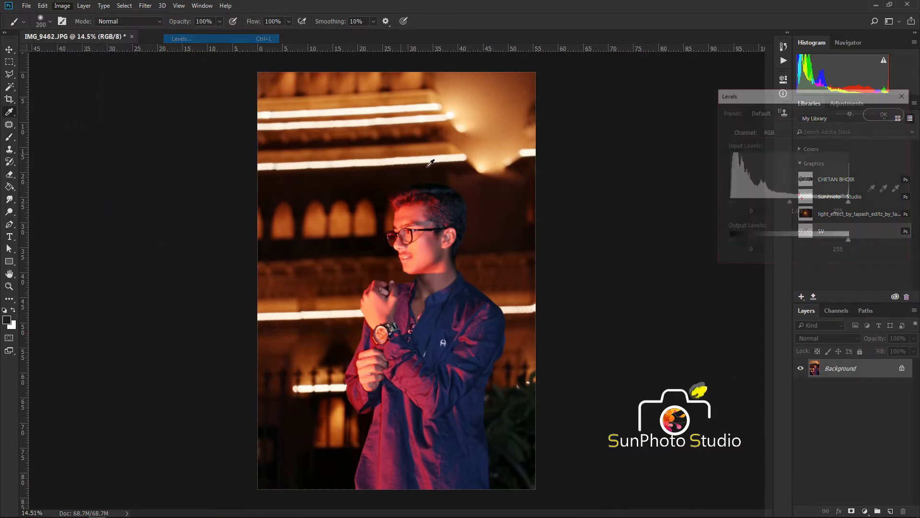
mouse_move(786, 202)
mouse_down()
mouse_move(734, 203)
mouse_move(781, 204)
mouse_up()
click(736, 204)
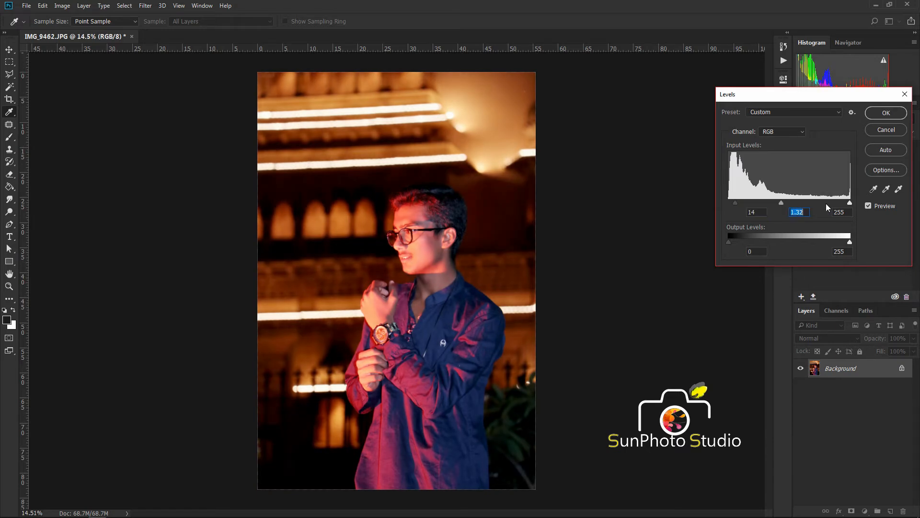
click(885, 113)
key(b)
scroll(346, 236, down, 3)
scroll(347, 236, up, 3)
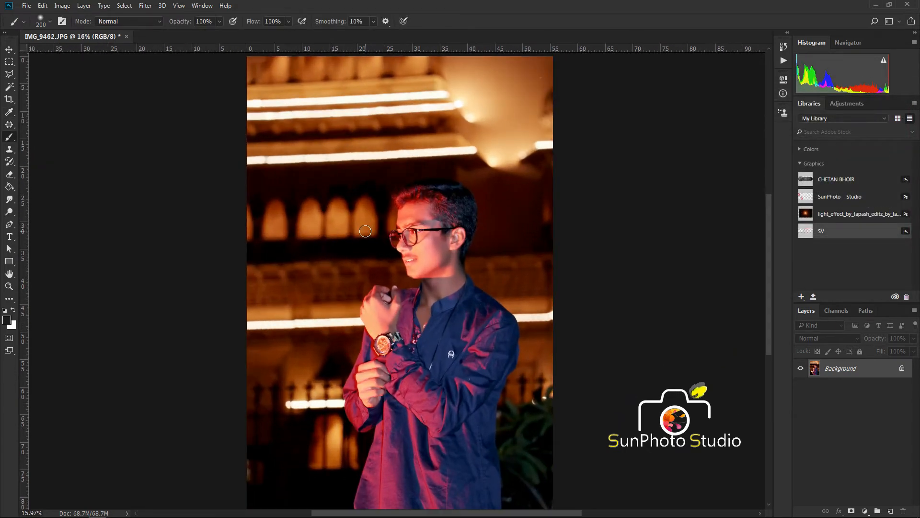
scroll(365, 231, down, 1)
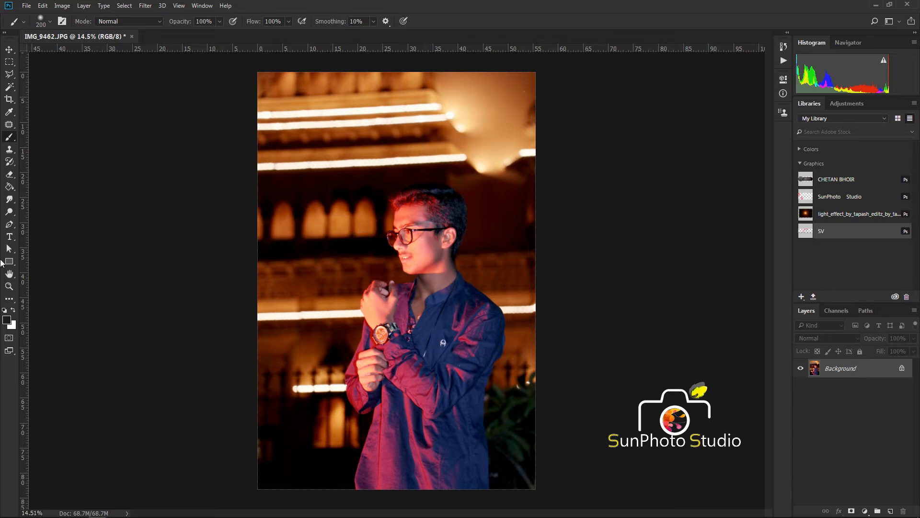
Start a Pen tool path just below the canvas at the shirt's lower-left hem and trace its first curve upward
click(9, 223)
scroll(394, 366, up, 4)
drag(394, 367, 368, 503)
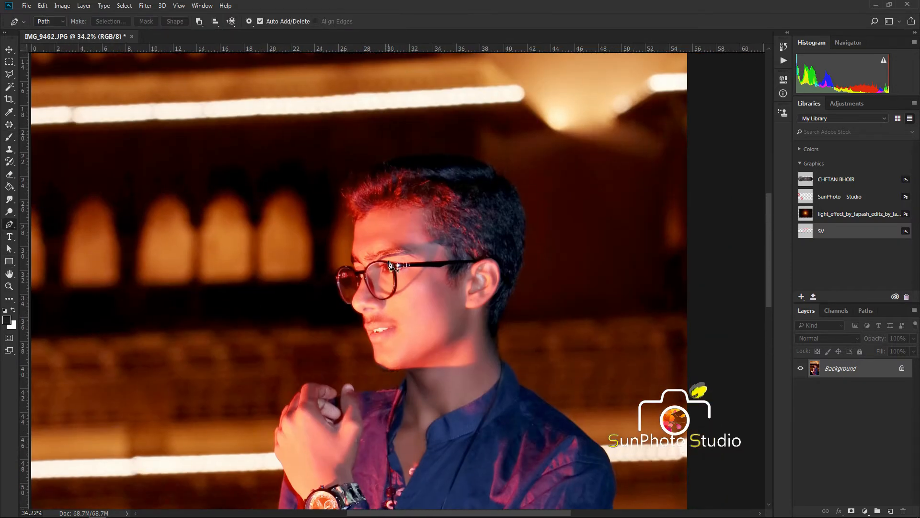
scroll(365, 246, up, 2)
drag(312, 453, 369, 187)
drag(311, 452, 369, 187)
drag(329, 394, 340, 200)
scroll(355, 261, up, 5)
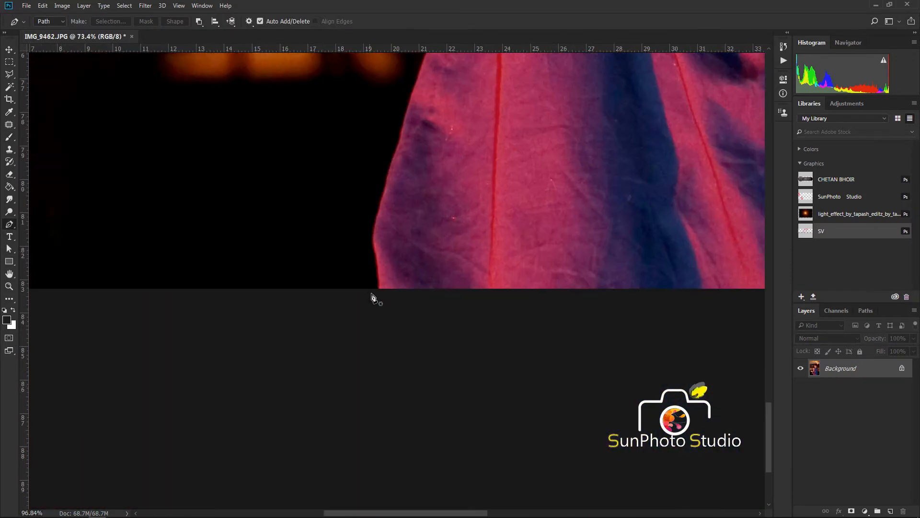
click(385, 298)
scroll(384, 290, up, 5)
click(370, 160)
drag(394, 71, 390, 186)
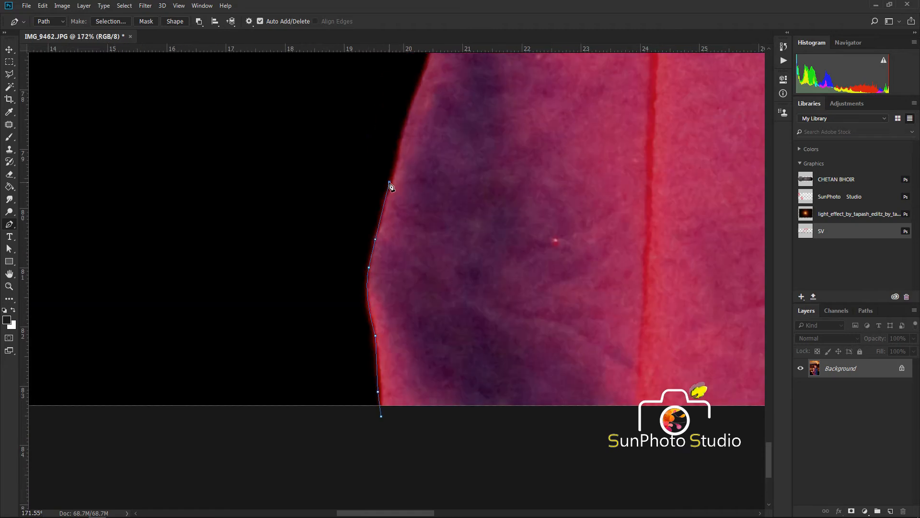
Continue the path up the shirt's left edge and around the bent elbow's sleeve
click(390, 185)
drag(470, 96, 389, 407)
click(393, 272)
click(437, 231)
drag(413, 144, 414, 432)
click(376, 370)
drag(374, 191, 379, 364)
click(403, 128)
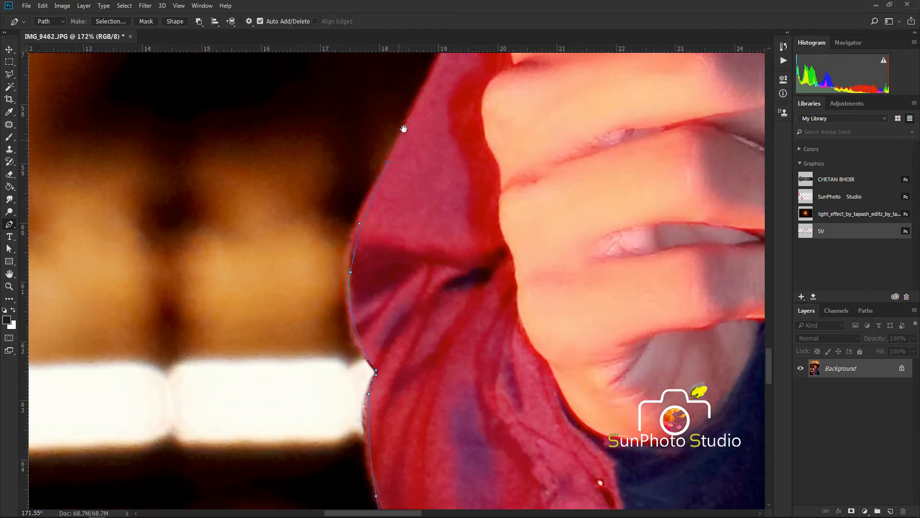
Trace the path along the raised forearm and around the knuckles of the upper hand
drag(412, 134, 407, 412)
click(456, 210)
scroll(403, 230, up, 4)
click(390, 302)
drag(441, 144, 399, 282)
click(468, 176)
drag(527, 144, 423, 265)
click(452, 228)
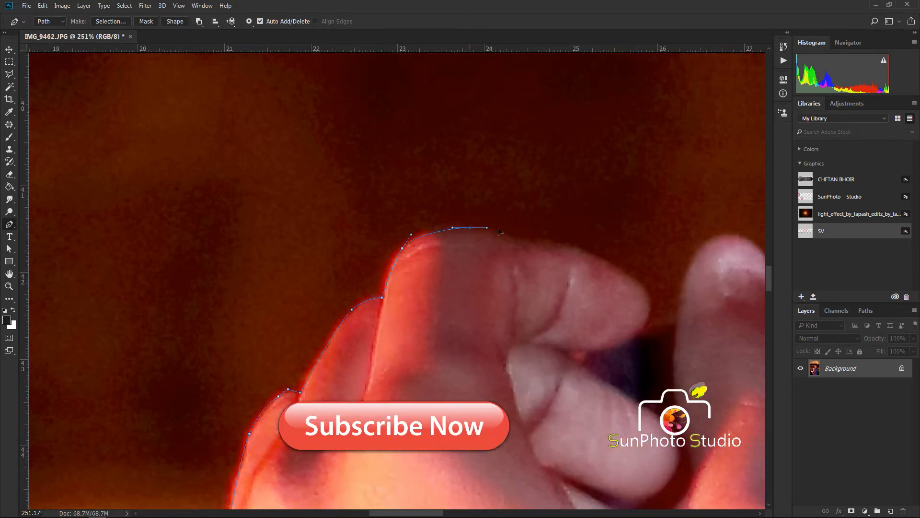
Extend the path over the fingers to the collar and along the jaw and chin
click(546, 248)
scroll(575, 276, down, 5)
click(591, 224)
drag(748, 249, 409, 260)
click(440, 257)
click(552, 162)
drag(552, 163, 650, 329)
click(444, 159)
drag(445, 161, 507, 332)
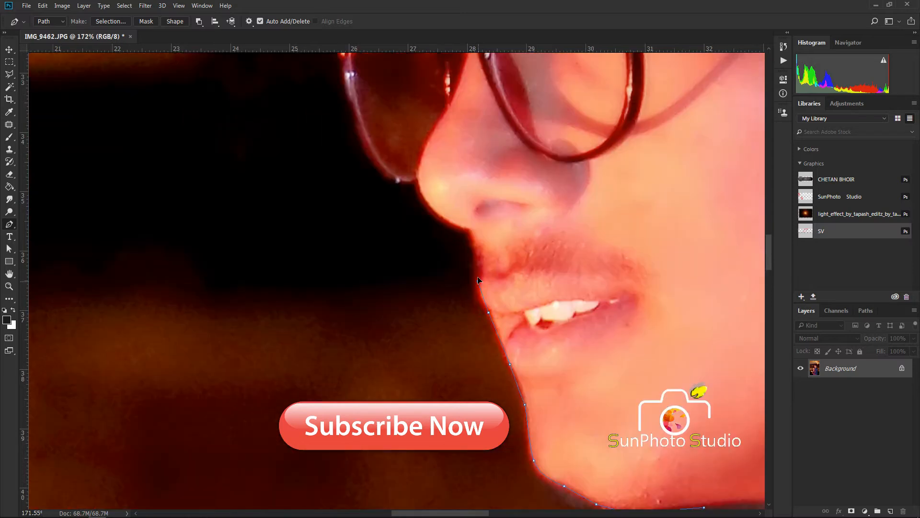
Trace the path up the face profile, around the nose and glasses, to the brow
scroll(448, 269, up, 3)
drag(395, 207, 360, 381)
click(341, 274)
scroll(355, 245, down, 2)
drag(412, 191, 489, 210)
drag(455, 144, 464, 269)
click(450, 304)
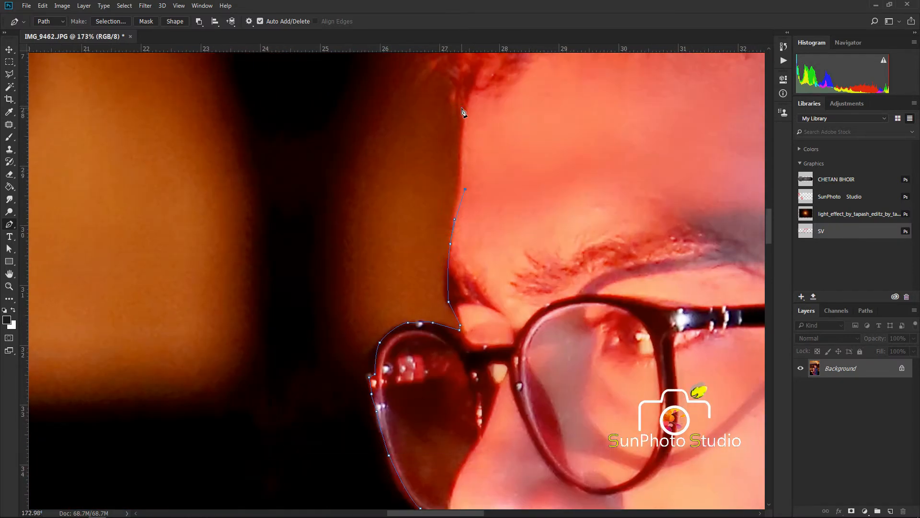
Carry the path from the forehead around the hair and down the back of the head
scroll(464, 111, down, 6)
drag(406, 150, 478, 169)
click(510, 191)
drag(500, 132, 519, 171)
drag(533, 224, 542, 276)
scroll(528, 268, up, 3)
mouse_move(532, 364)
mouse_down()
mouse_move(493, 192)
mouse_move(481, 263)
mouse_up()
drag(480, 307, 493, 134)
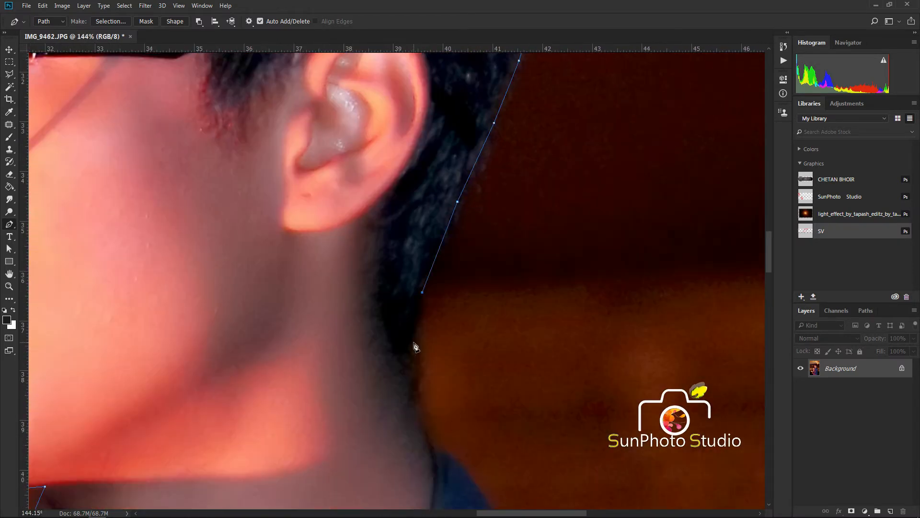
Continue the path down the nape, over the shoulder and along the outer edge of the right-hand sleeve
drag(415, 345, 408, 144)
click(465, 232)
scroll(465, 232, down, 4)
drag(531, 230, 489, 125)
click(540, 123)
drag(536, 201, 527, 102)
click(486, 220)
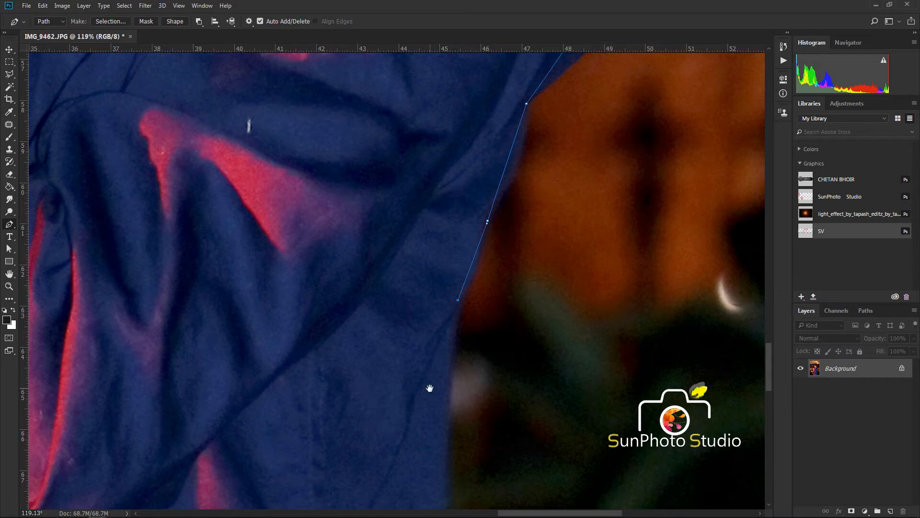
Trace the path down the shirt's right edge and close it below the canvas at its starting point
drag(429, 387, 507, 225)
click(505, 284)
click(508, 363)
click(506, 389)
scroll(486, 383, down, 6)
drag(410, 438, 503, 410)
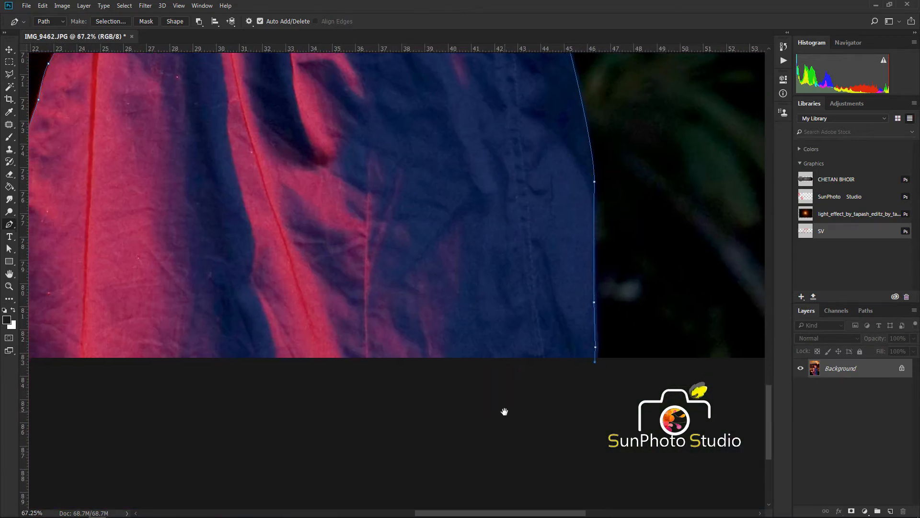
scroll(504, 413, down, 3)
click(439, 430)
click(95, 417)
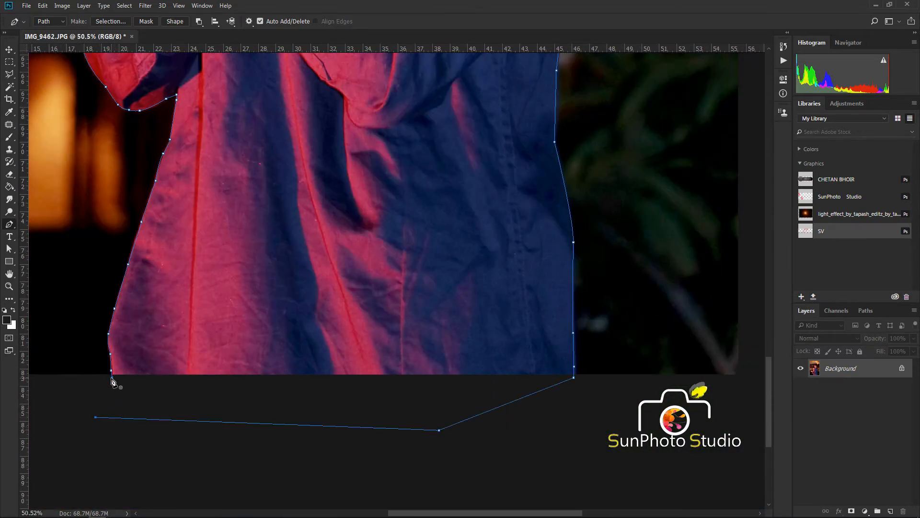
click(112, 379)
Convert the closed path into a new anti-aliased selection with a 1.5 pixel feather radius
scroll(312, 415, down, 5)
right_click(314, 222)
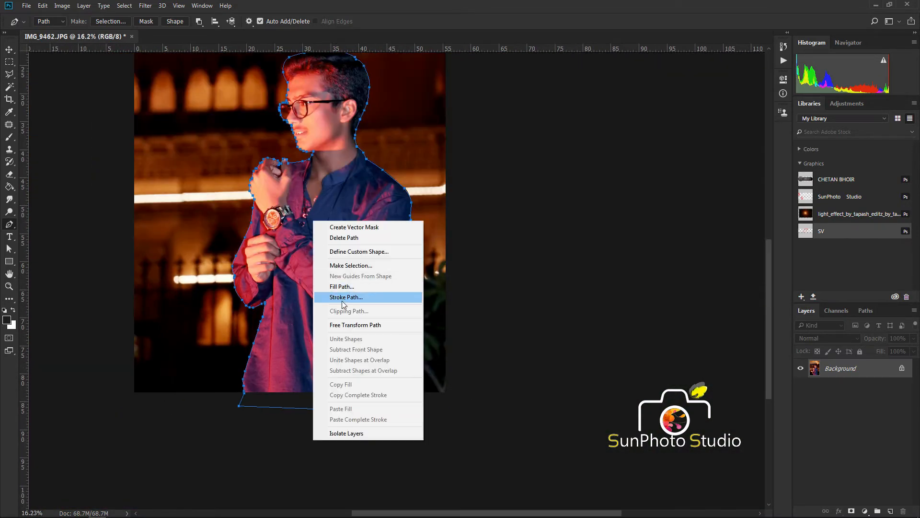
click(346, 265)
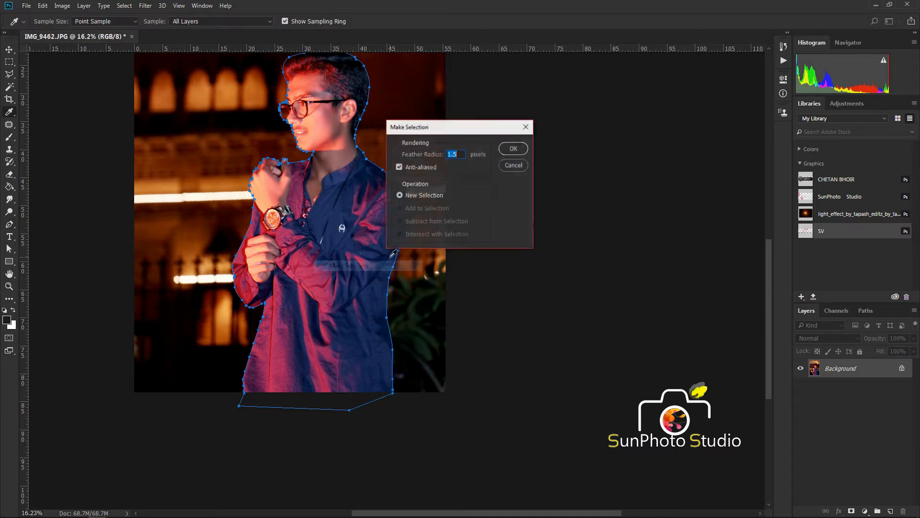
click(508, 151)
Invert the selection so that only the man is selected, and feather it by 1.5 pixels
scroll(68, 123, down, 2)
key(l)
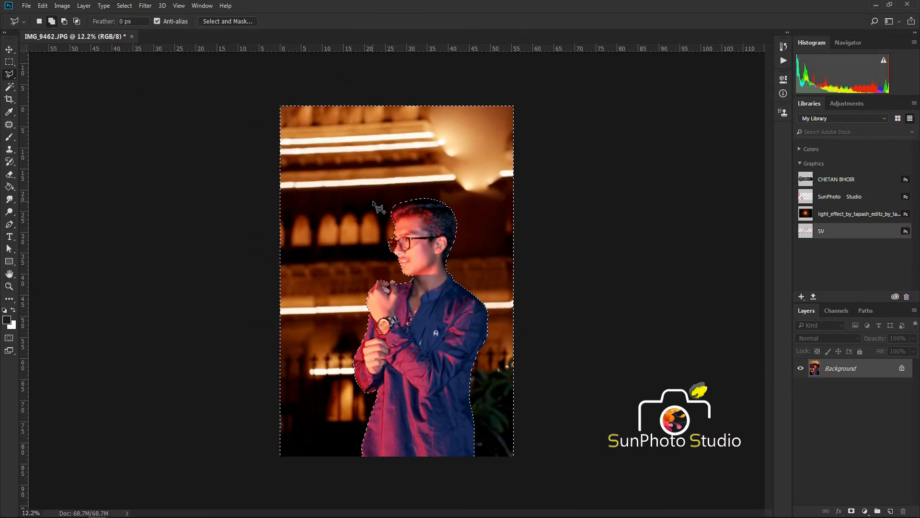
right_click(373, 202)
right_click(402, 222)
click(421, 249)
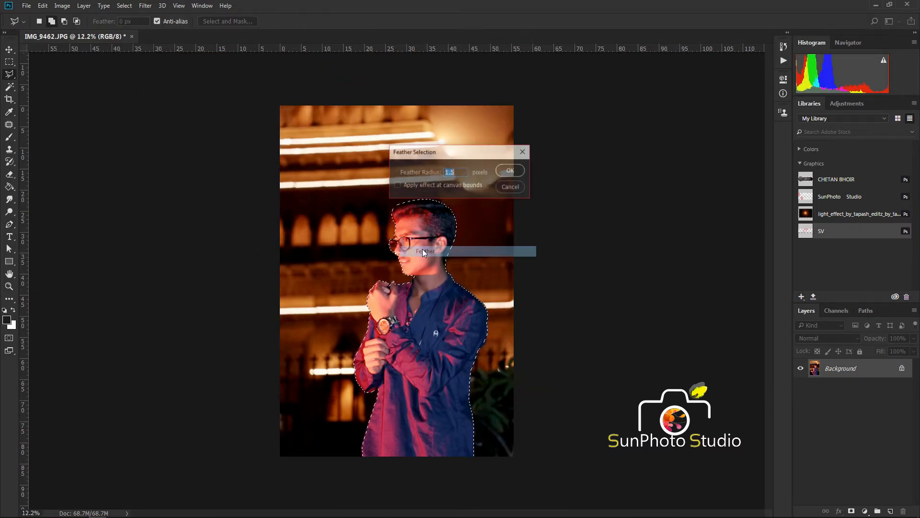
click(510, 171)
Copy the selected man onto a new layer and check the cutout by hiding and showing the Background
right_click(411, 239)
click(440, 313)
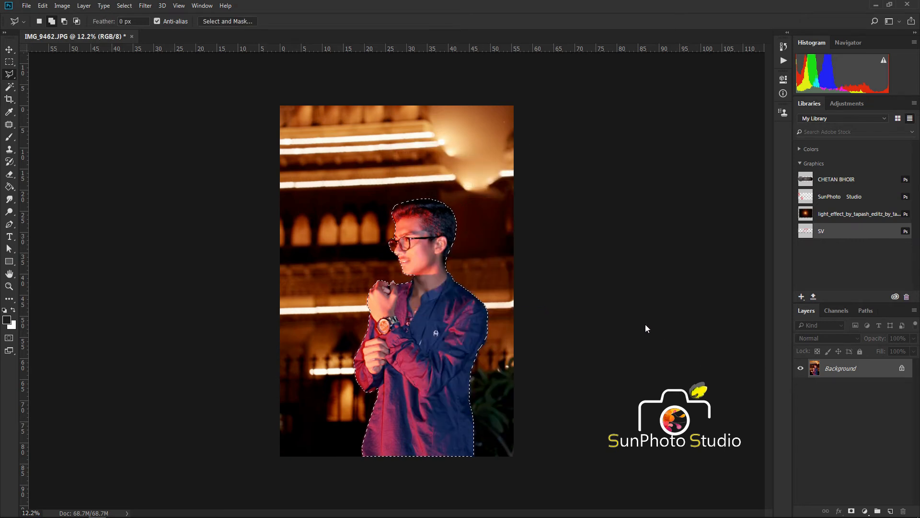
click(800, 387)
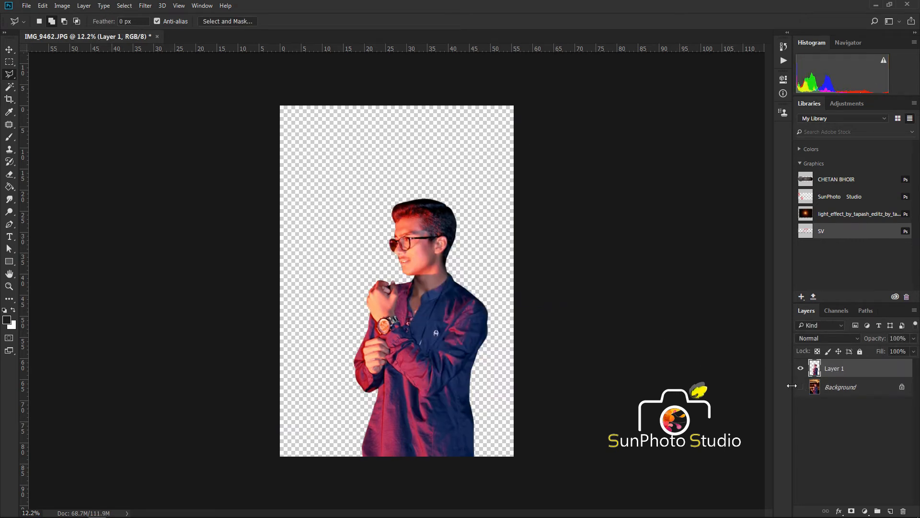
click(800, 386)
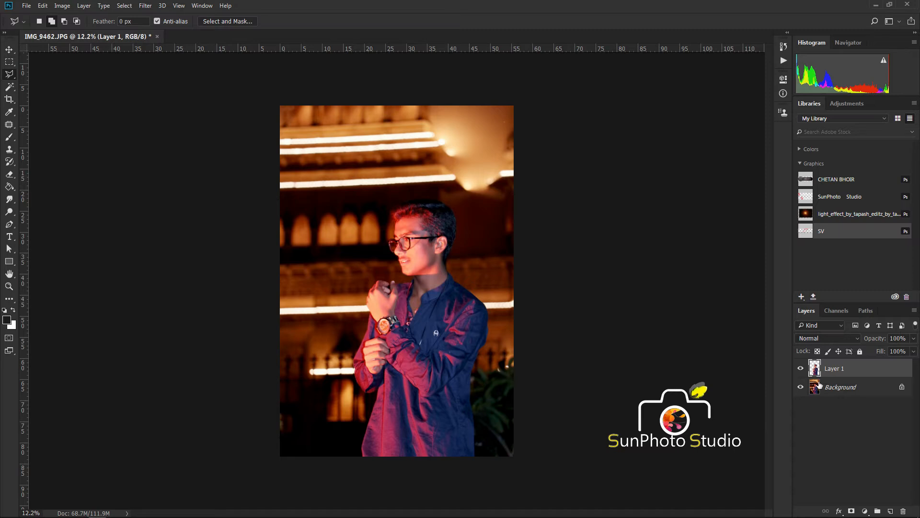
Load the outline of the man on Layer 1 as a selection and expand it by 20 pixels
click(126, 6)
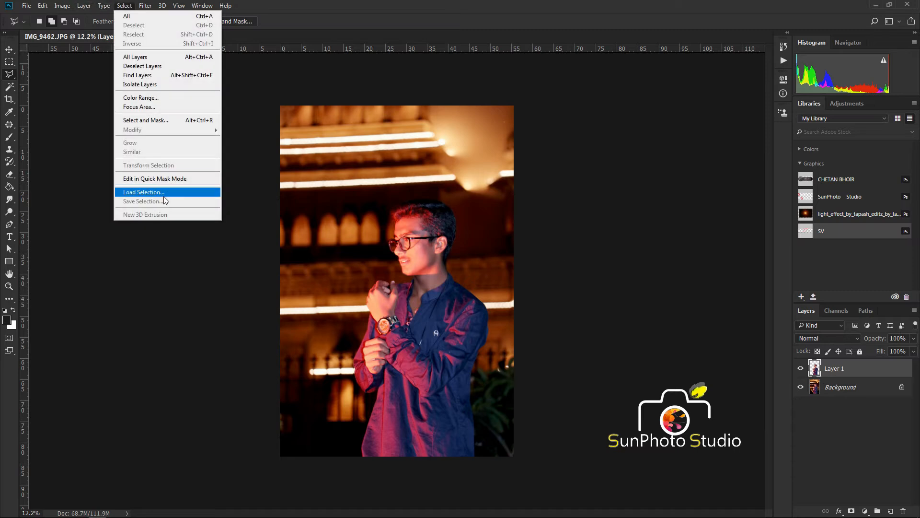
click(166, 193)
click(539, 144)
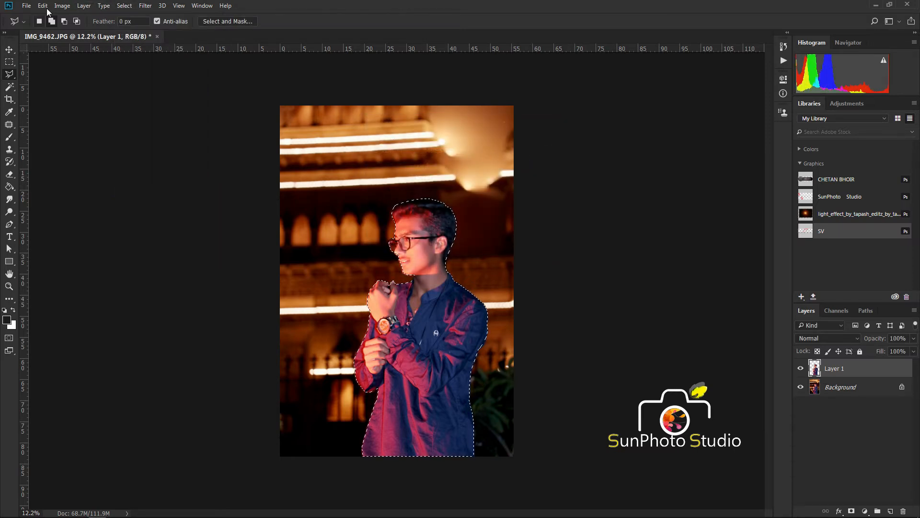
click(124, 6)
mouse_move(144, 129)
click(240, 148)
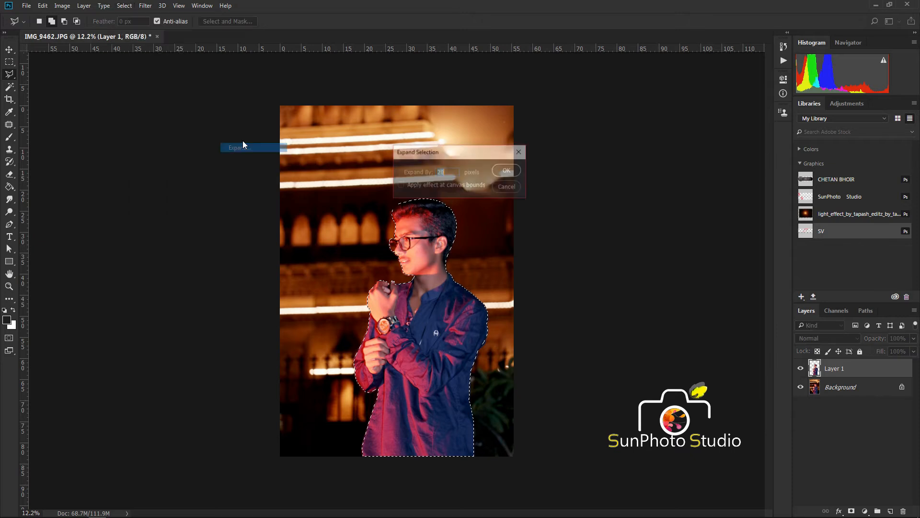
click(497, 167)
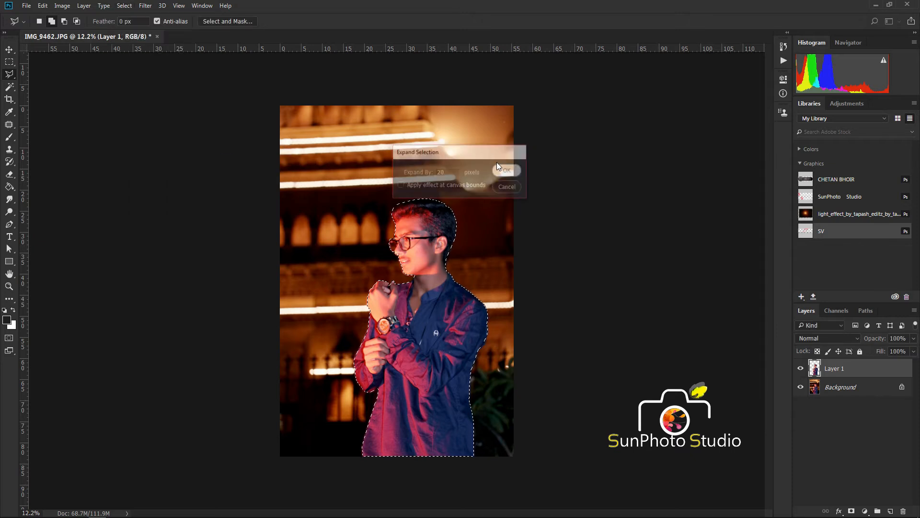
Hide Layer 1 and fill the selected area of the Background using Content-Aware with color adaptation, Normal mode and 100% opacity
click(834, 388)
click(800, 368)
click(29, 6)
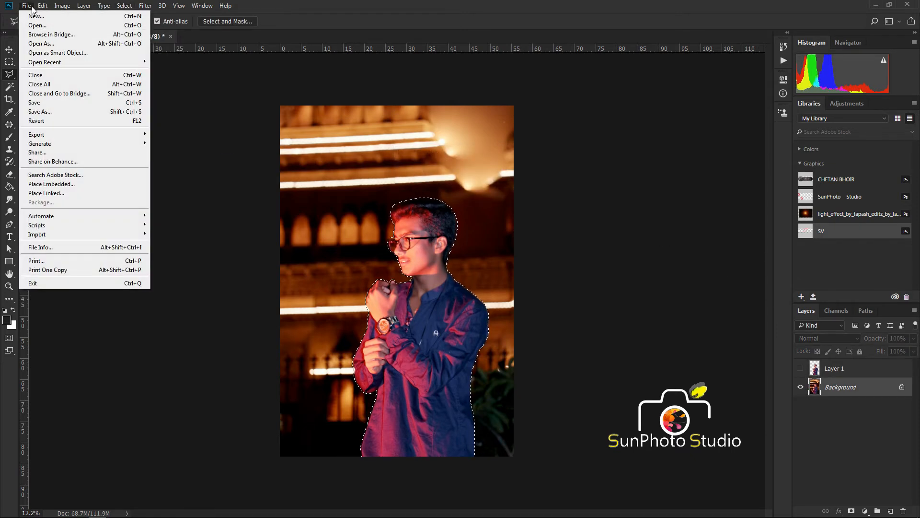
mouse_move(43, 6)
click(57, 152)
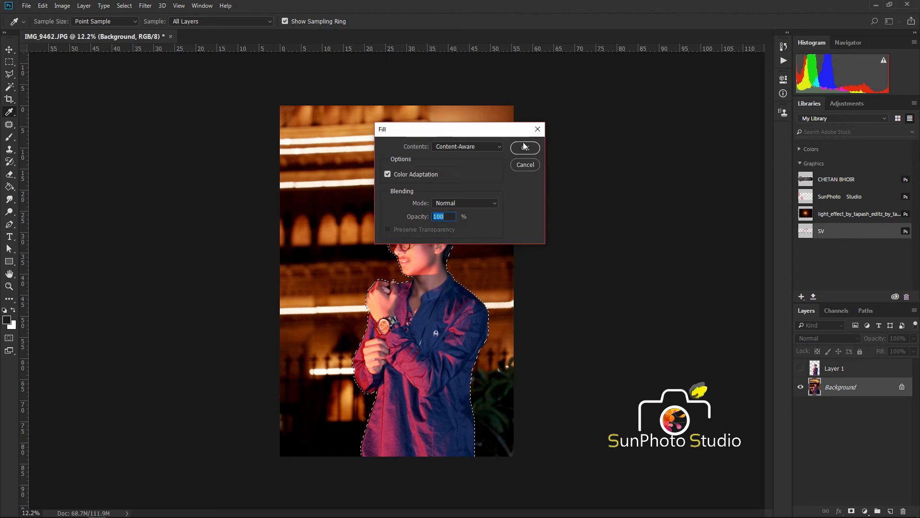
click(524, 147)
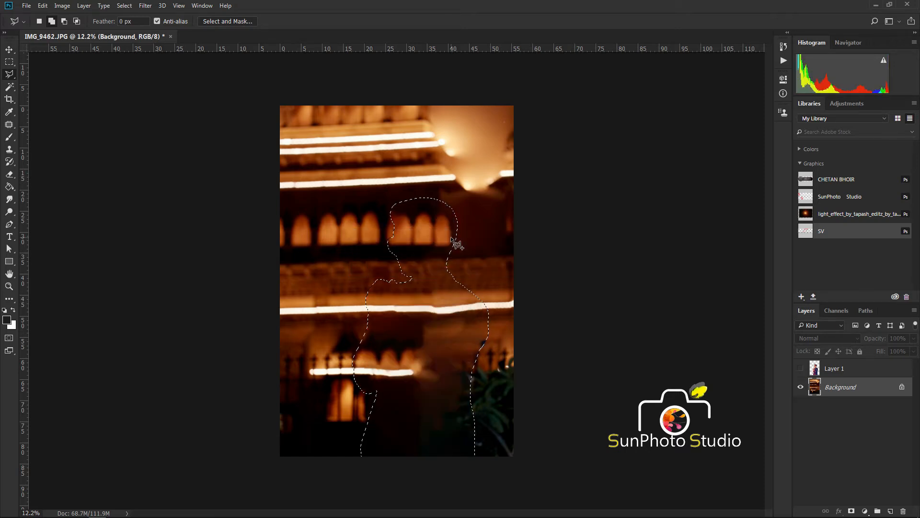
Deselect the filled area and show Layer 1 again
right_click(409, 219)
click(422, 222)
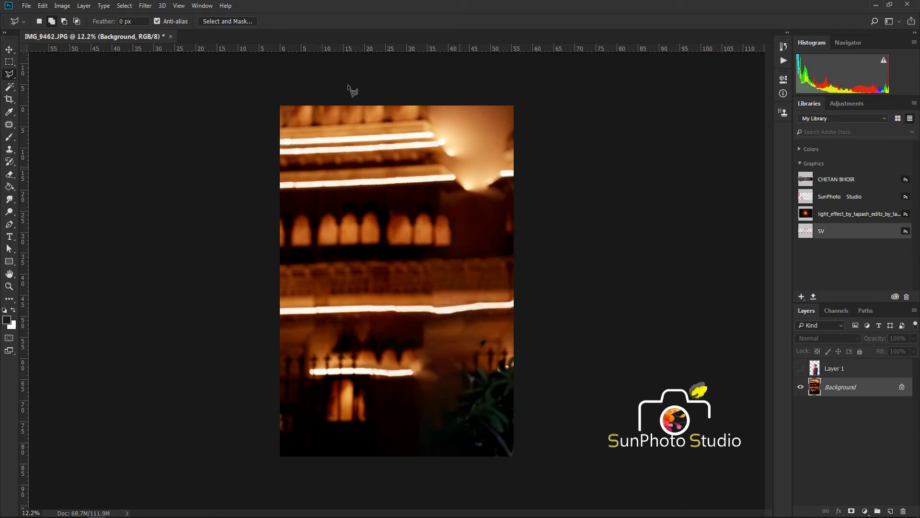
click(799, 368)
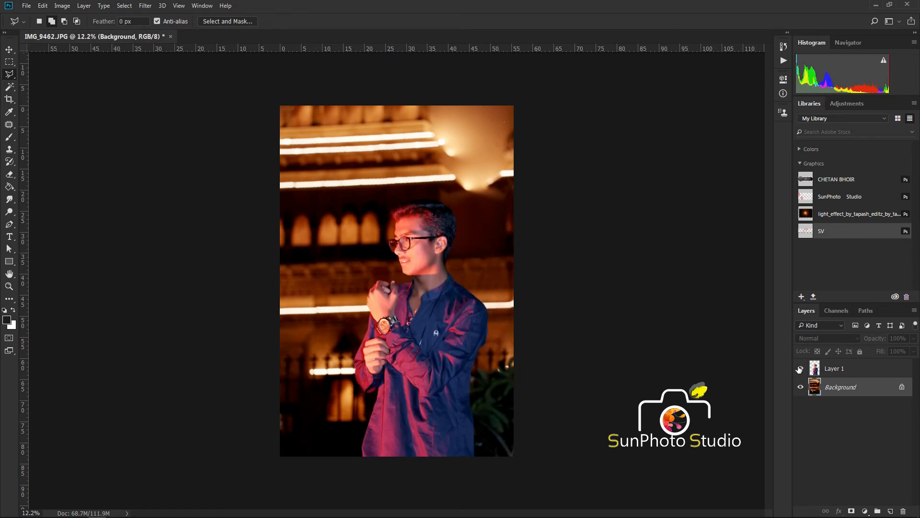
Open the Background in Nik Collection's Color Efex Pro 4 and choose the Detail Extractor filter
click(140, 6)
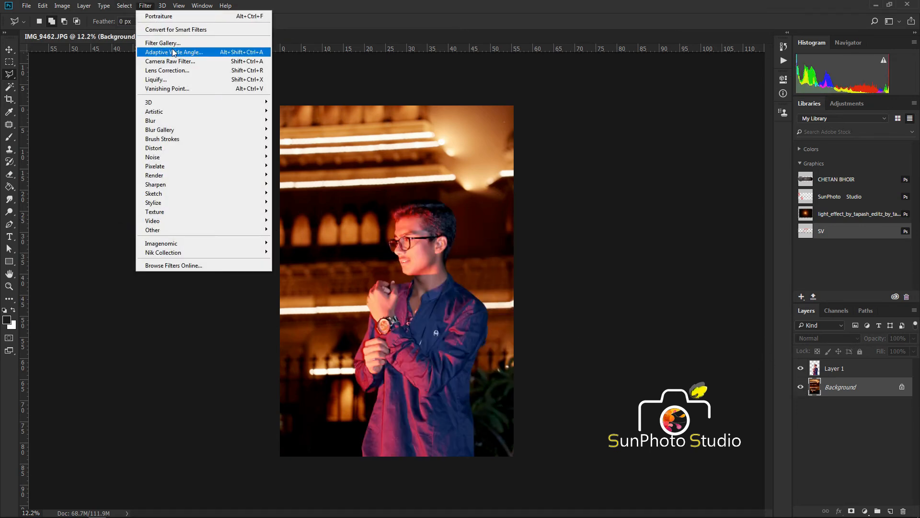
mouse_move(203, 254)
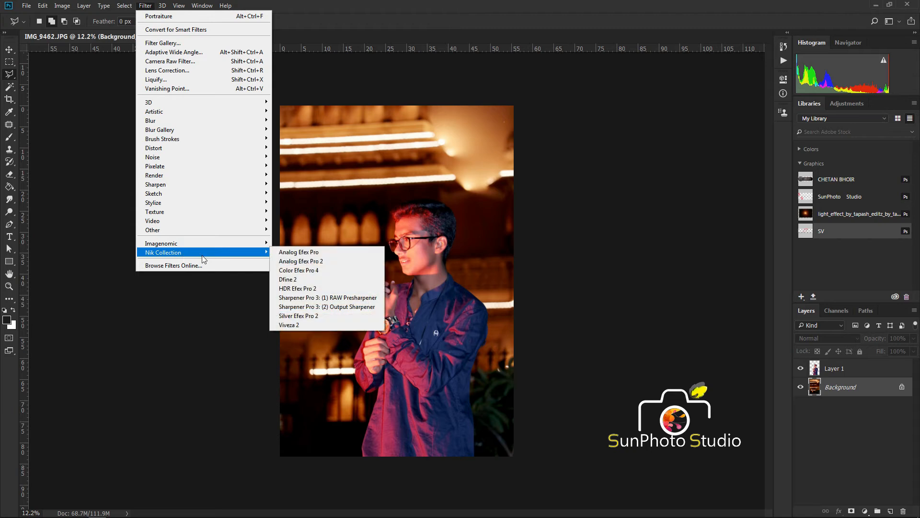
click(292, 264)
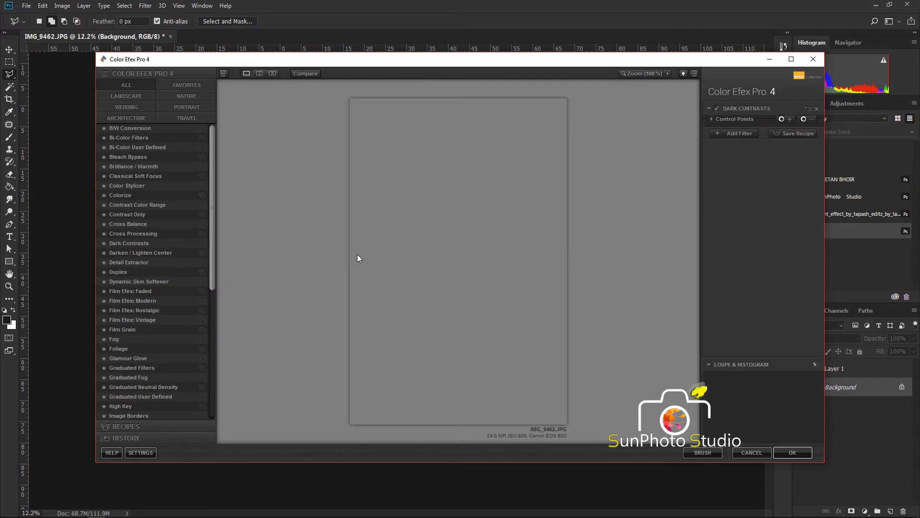
click(136, 264)
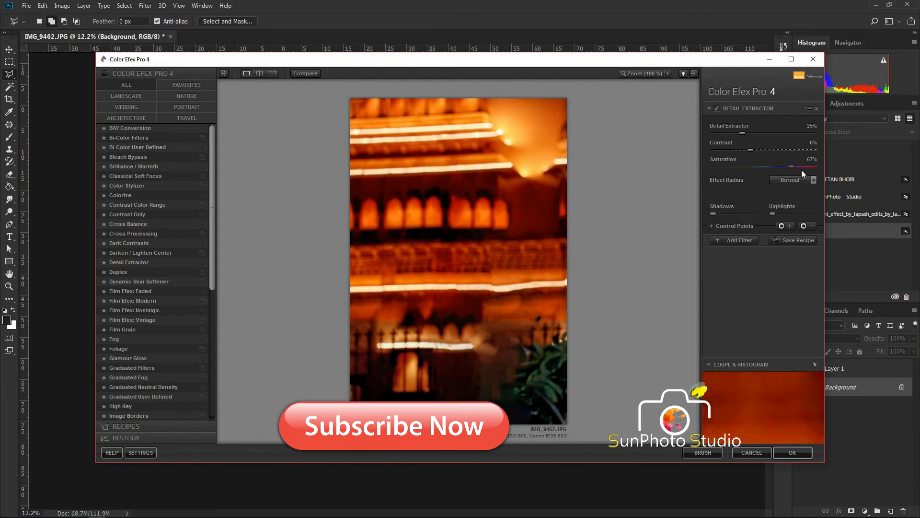
Set the Detail Extractor's effect radius to Fine, its contrast to 41% and its detail amount to 1%
click(792, 181)
click(792, 192)
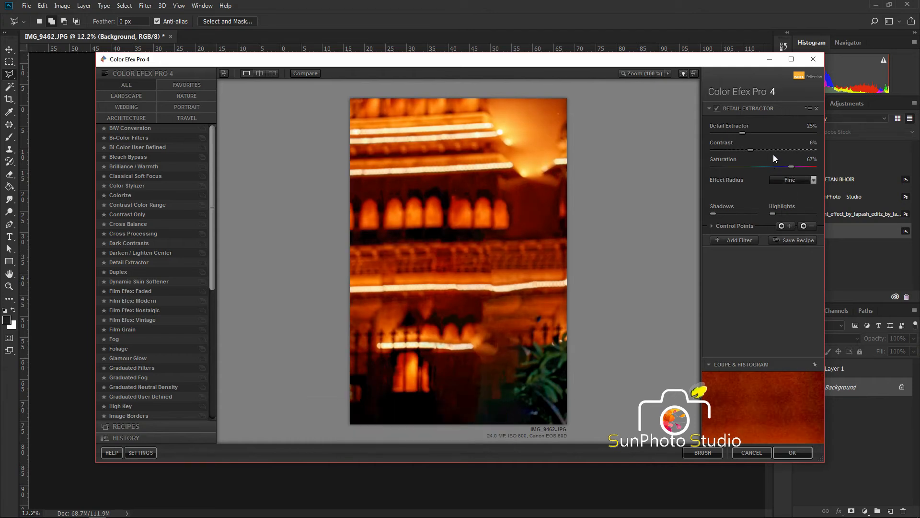
click(774, 150)
drag(742, 133, 717, 133)
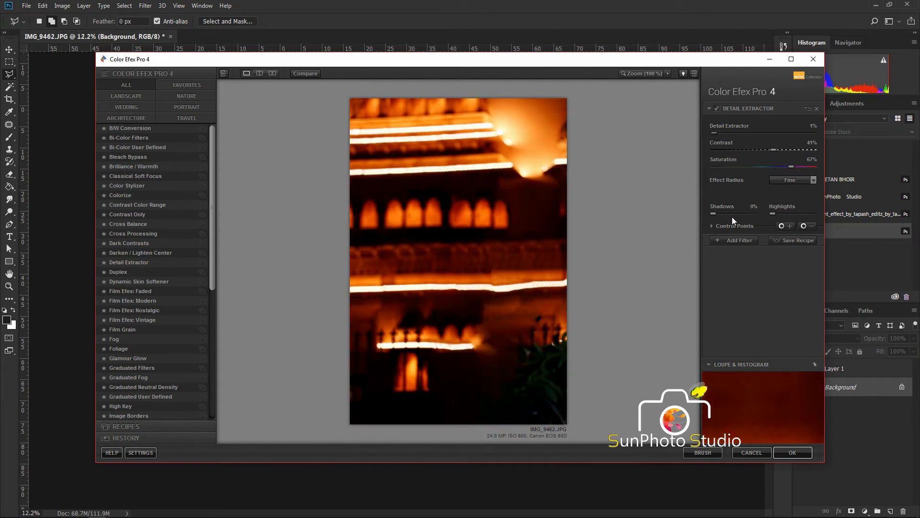
Add a Bi-Color Filters effect with the Moss 4 color set and apply the filters to the image
click(727, 241)
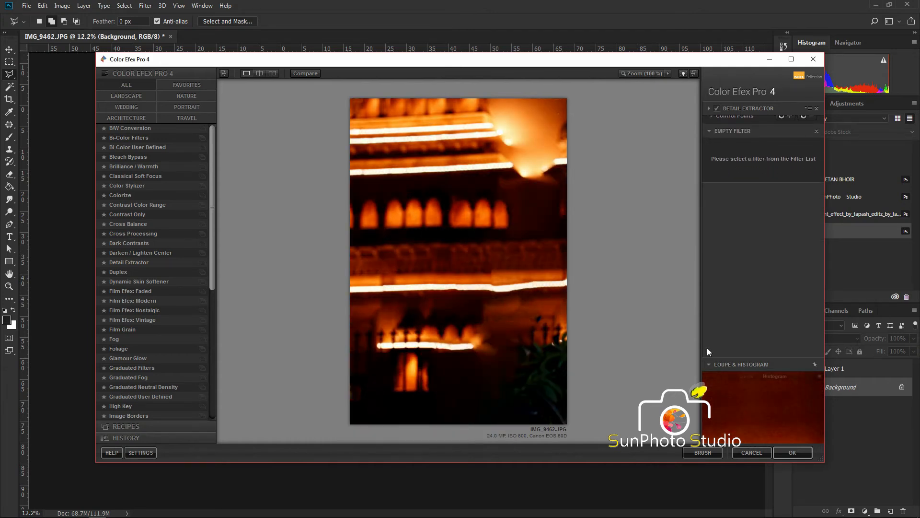
click(128, 128)
click(125, 139)
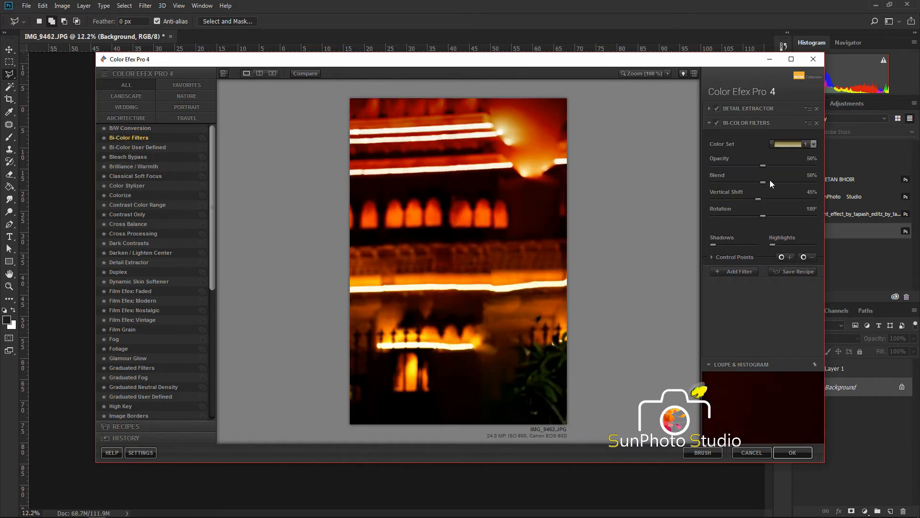
click(781, 143)
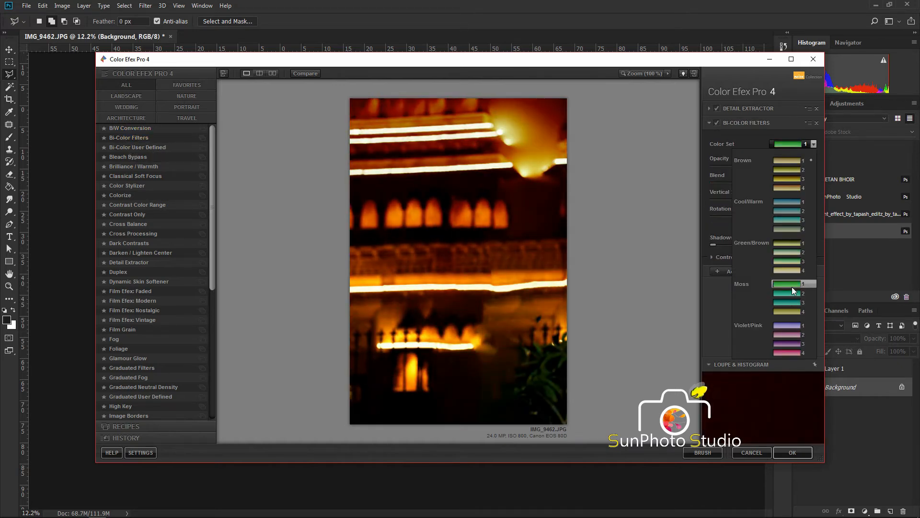
click(788, 311)
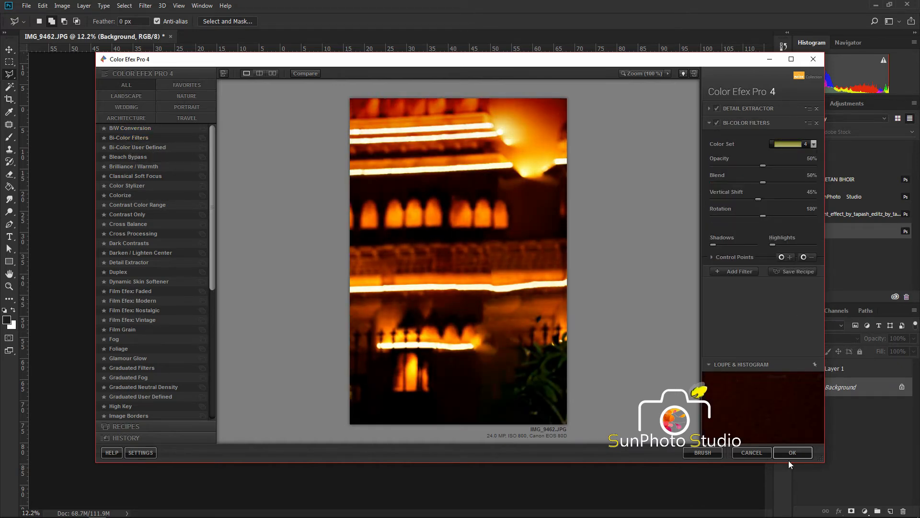
click(792, 452)
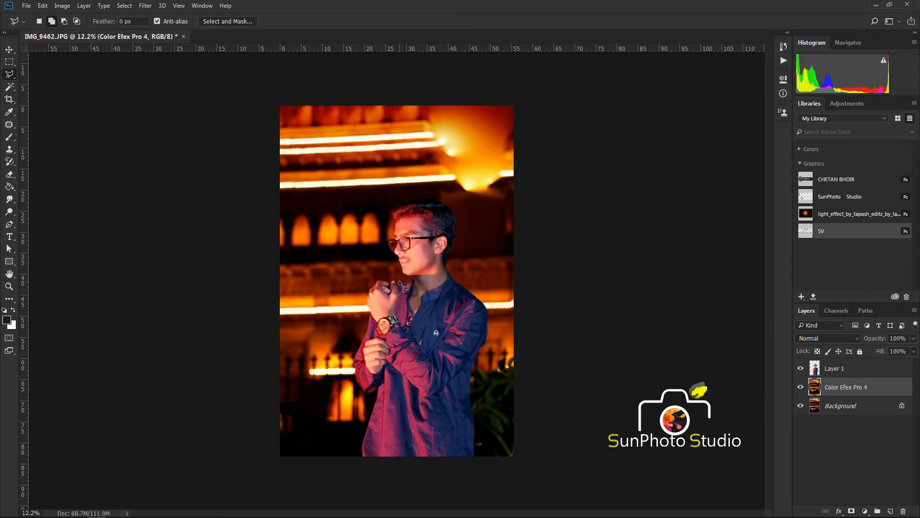
Start a Tilt-Shift blur on the Color Efex Pro 4 layer and move its sharp zone below the canvas
click(145, 5)
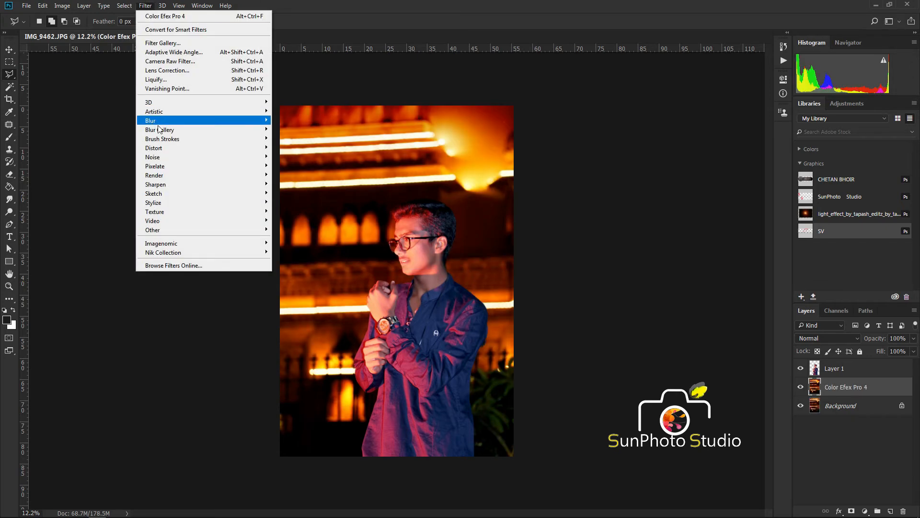
mouse_move(240, 129)
click(311, 149)
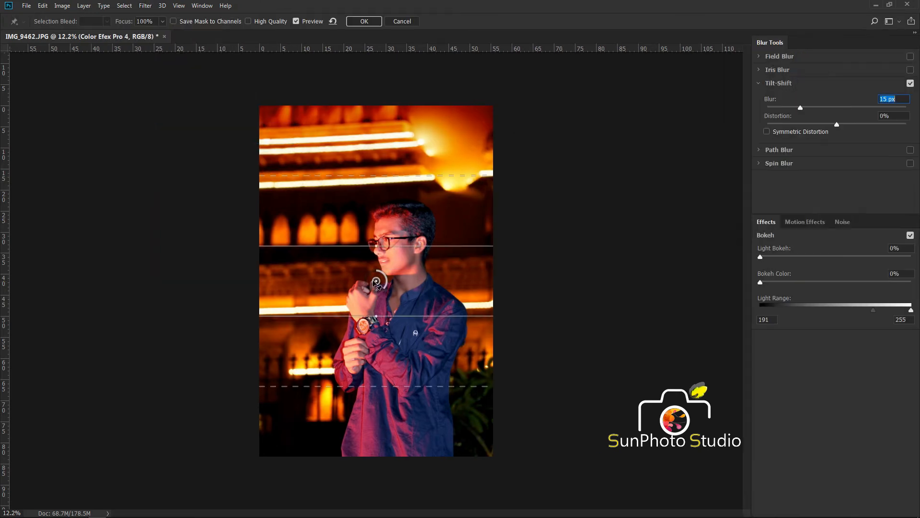
drag(390, 351, 384, 496)
drag(377, 281, 386, 481)
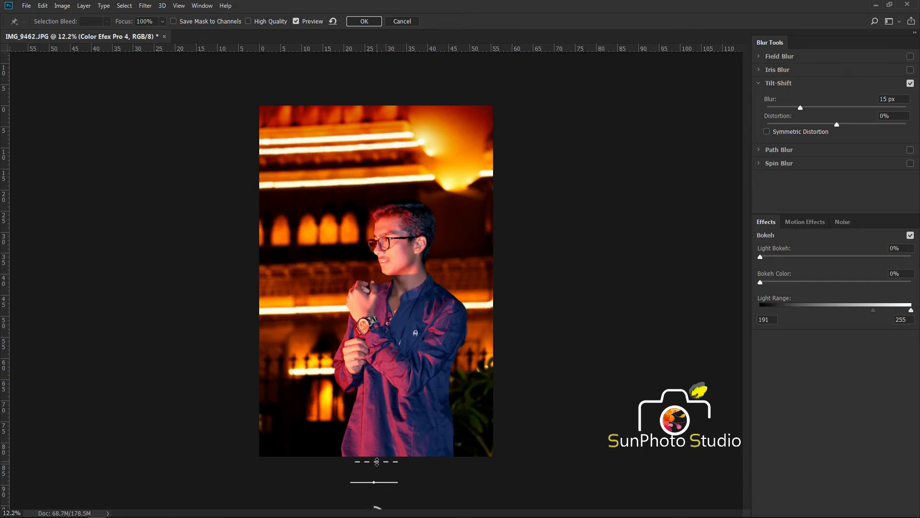
Apply the Tilt-Shift with a 133 px blur, 74% light bokeh and a light range of 117 to 118
click(842, 106)
drag(841, 107, 905, 118)
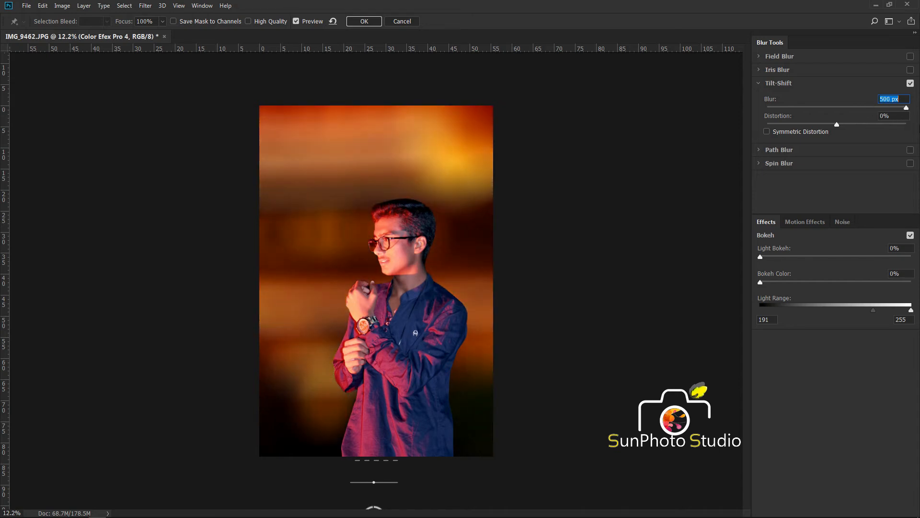
click(862, 108)
drag(883, 259, 905, 257)
drag(870, 312, 829, 311)
drag(910, 311, 786, 311)
mouse_move(871, 257)
mouse_down()
mouse_move(839, 257)
mouse_move(872, 259)
mouse_up()
drag(861, 107, 847, 107)
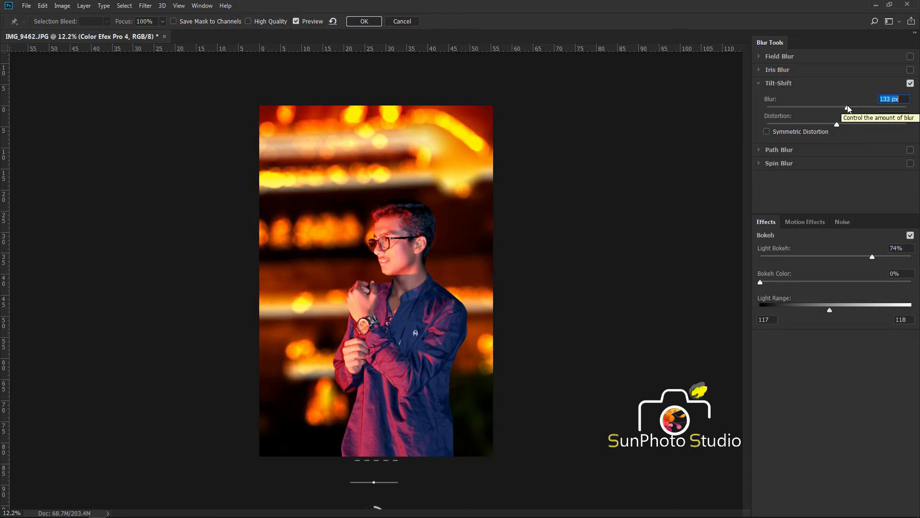
click(370, 21)
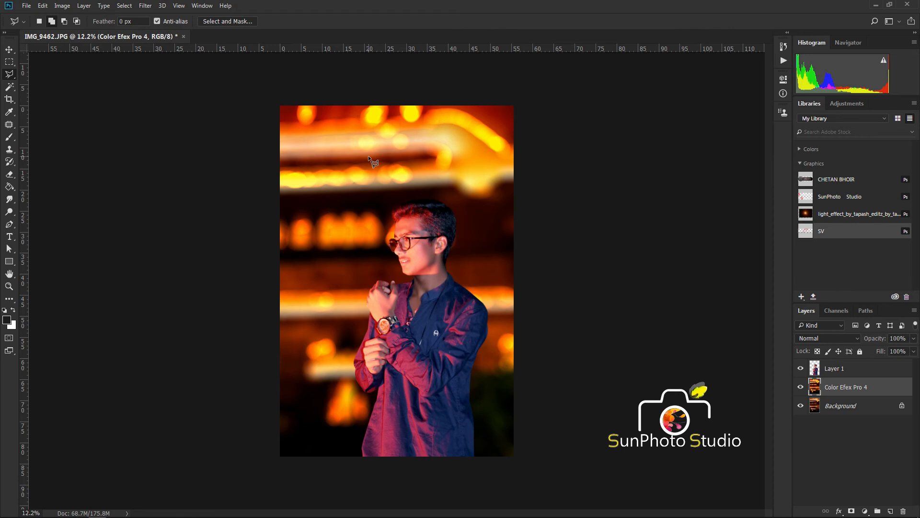
Place the light_effect graphic from the library near the man's head and rasterize it
drag(860, 217, 406, 216)
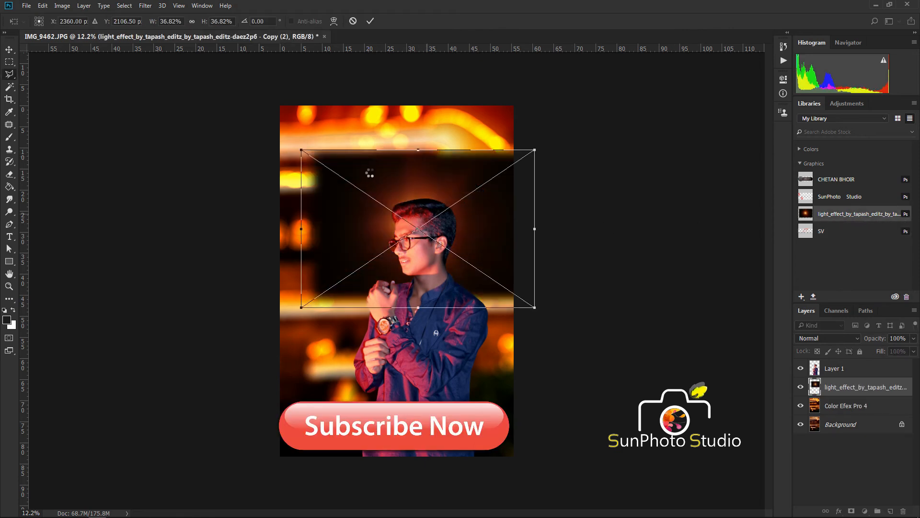
key(Return)
key(e)
click(376, 176)
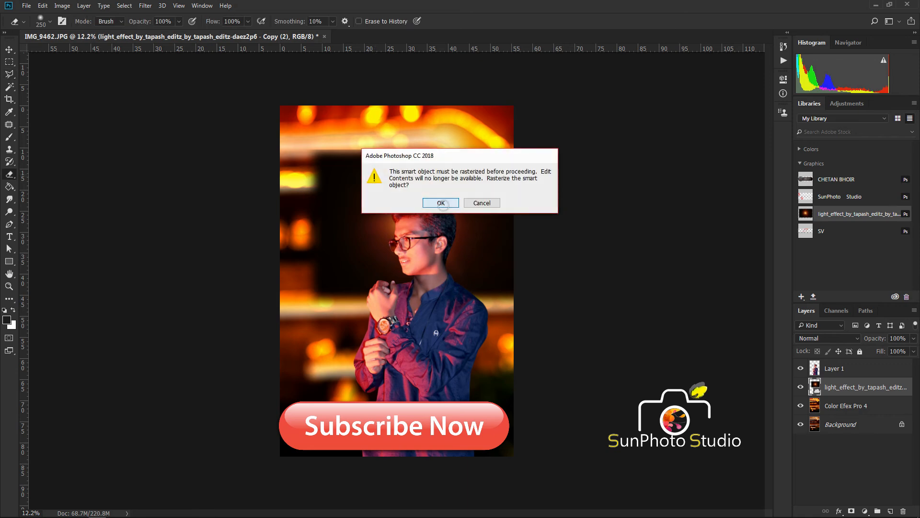
click(441, 203)
Set the light effect layer's blend mode to Screen and move it above Layer 1
click(818, 334)
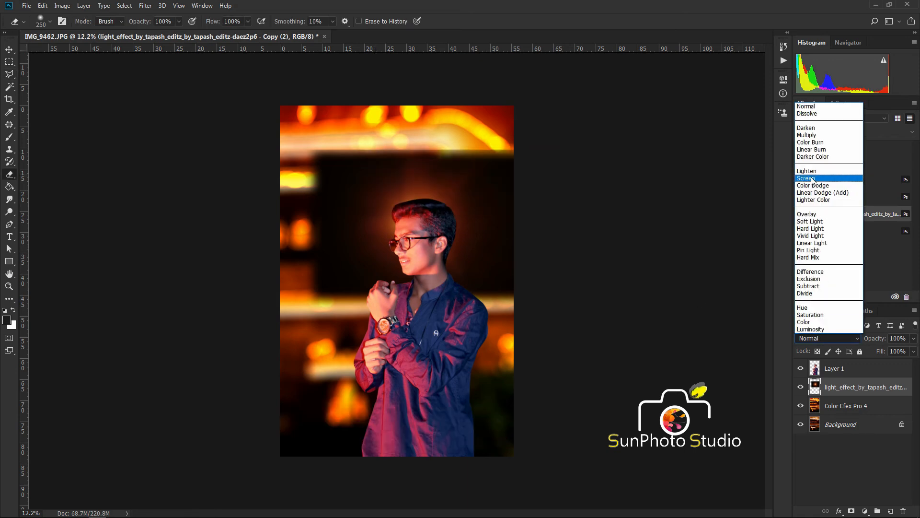
click(812, 178)
drag(844, 387, 834, 362)
Enlarge the light effect well beyond the canvas and position its glow over the photo's lower-left area
key(ctrl+t)
scroll(501, 292, down, 2)
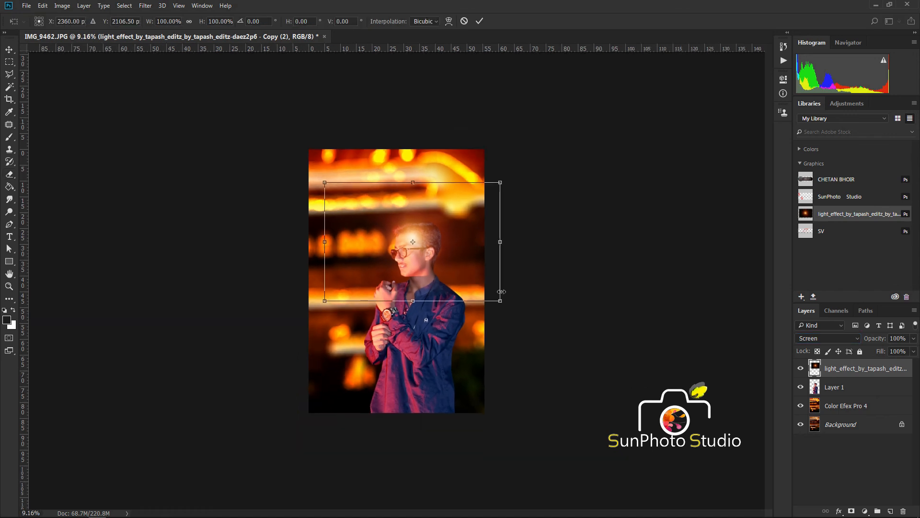
drag(500, 302, 832, 425)
drag(635, 374, 346, 387)
drag(541, 198, 731, 105)
drag(521, 236, 422, 344)
key(Return)
key(e)
key(ctrl+plus)
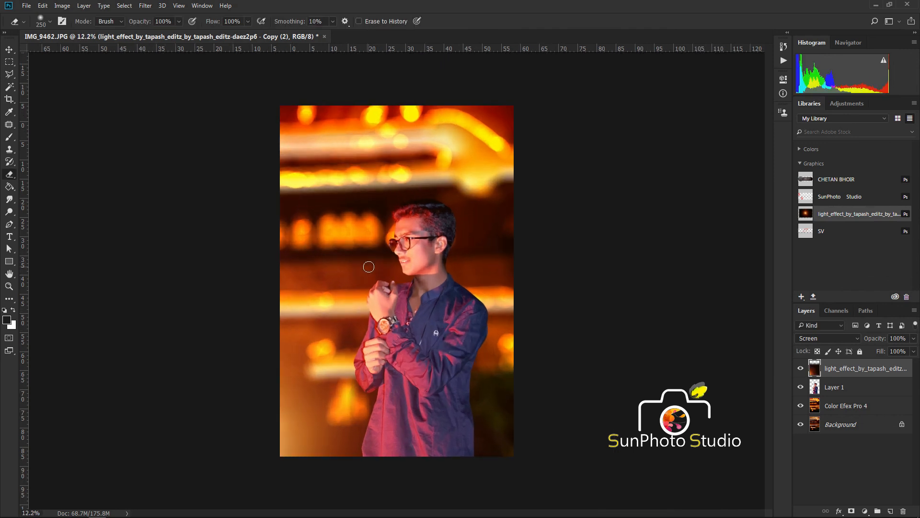
Select all layers from the light effect down to the Background and merge them into one
click(832, 425)
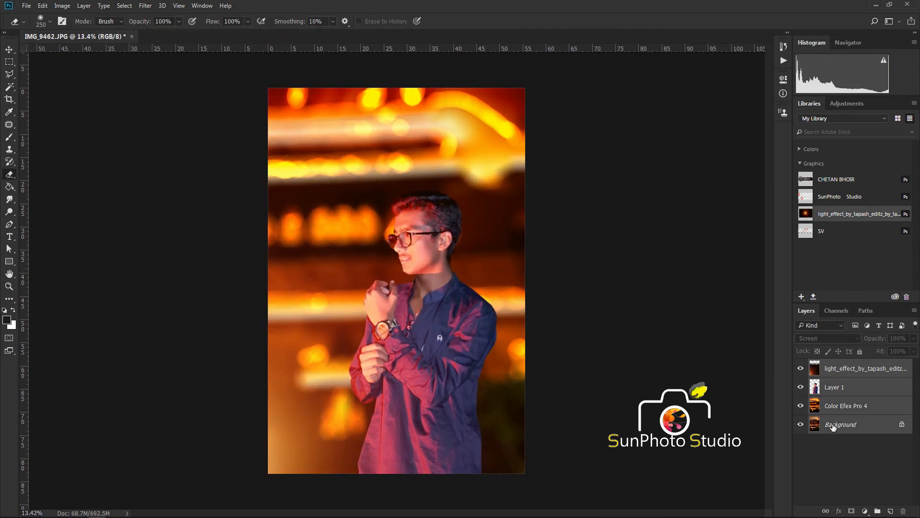
right_click(833, 426)
click(832, 370)
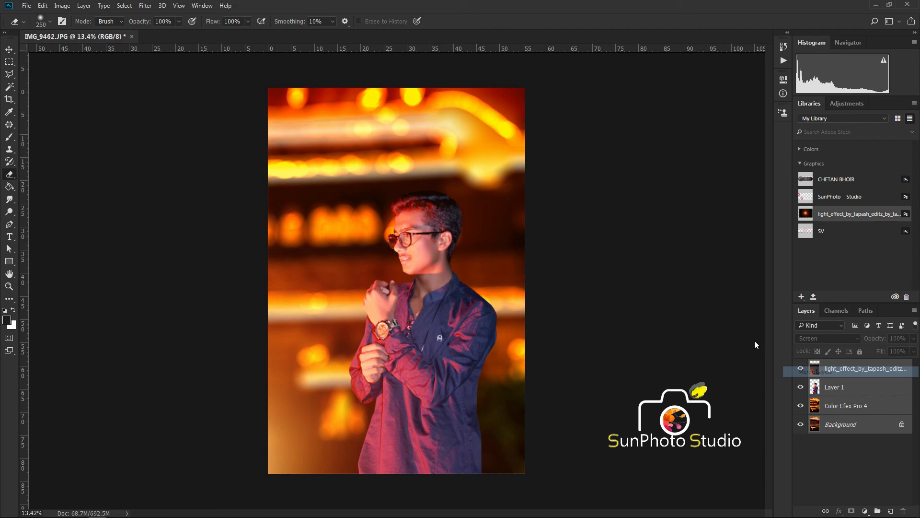
Apply a Selective Color adjustment to the merged image, setting Black to +10% for the Blacks
click(70, 5)
mouse_move(70, 29)
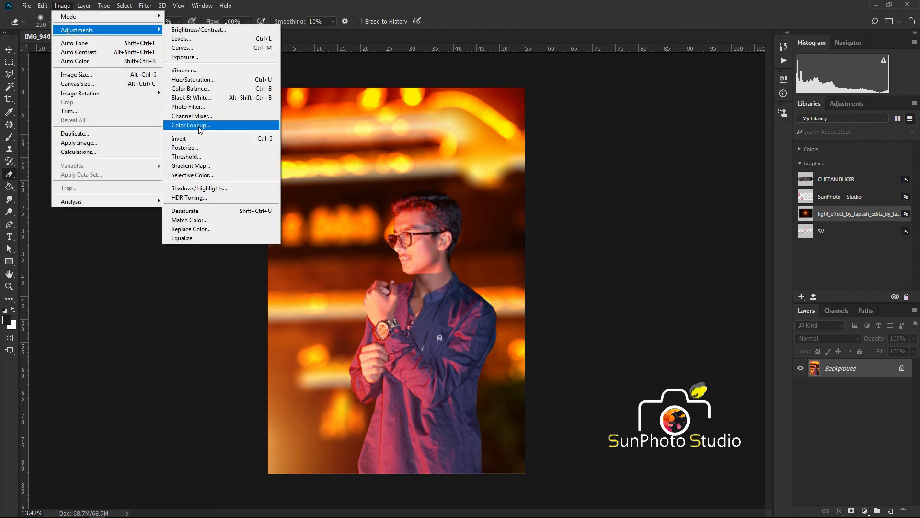
click(204, 175)
click(697, 87)
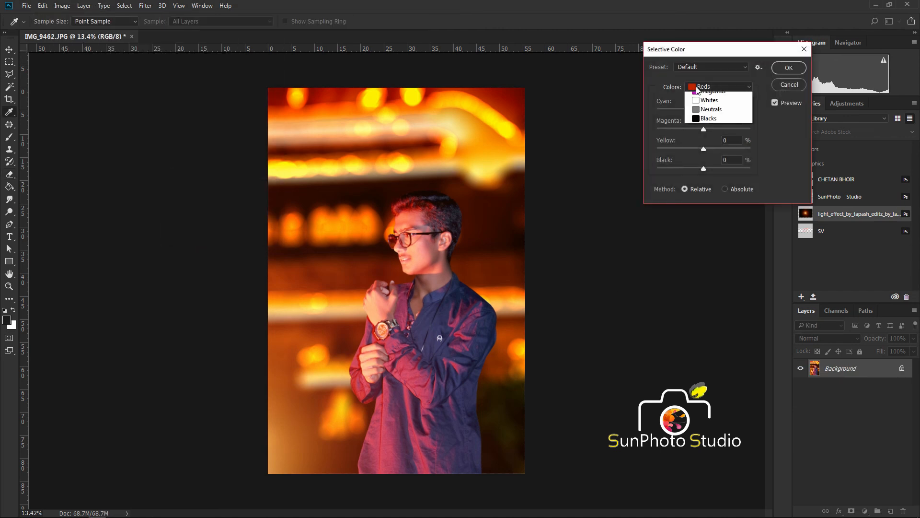
click(705, 168)
drag(704, 169, 709, 169)
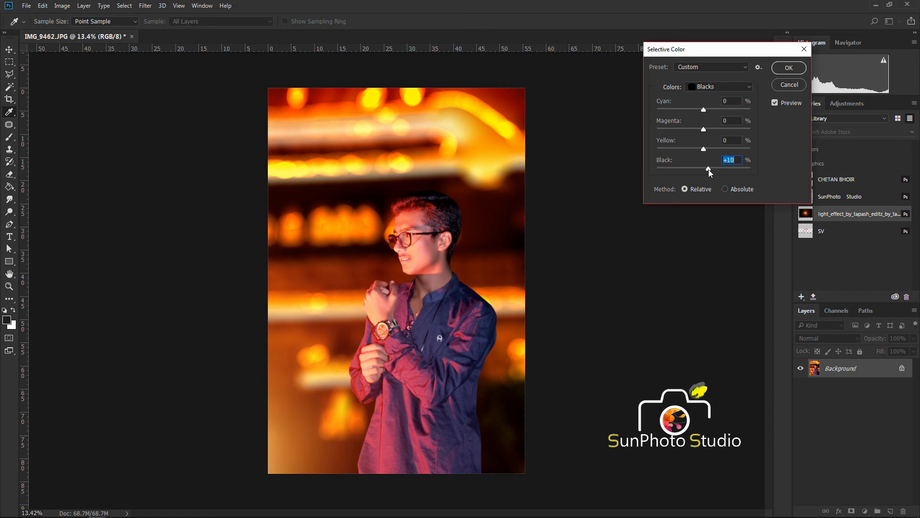
click(788, 67)
key(e)
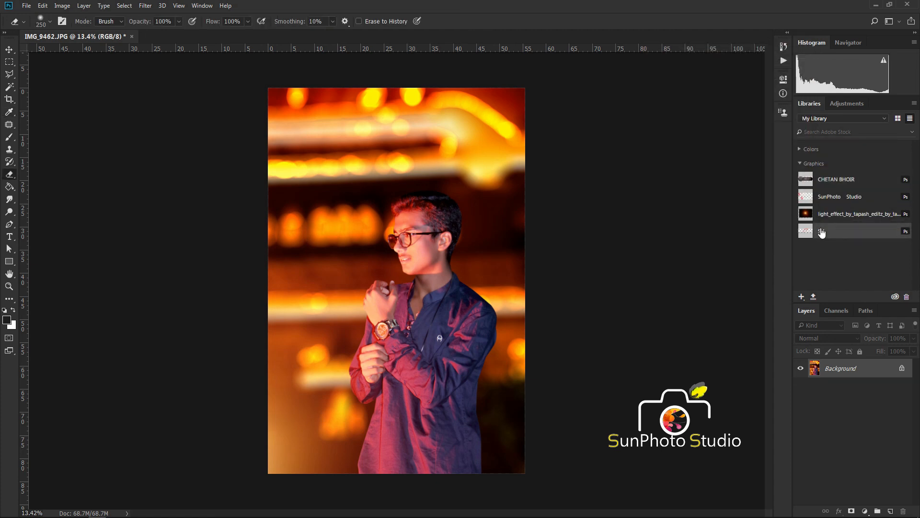
Place the SunPhoto Studio graphic from the library in the photo's upper-left area, scaled to about 21.6%
drag(829, 197, 396, 194)
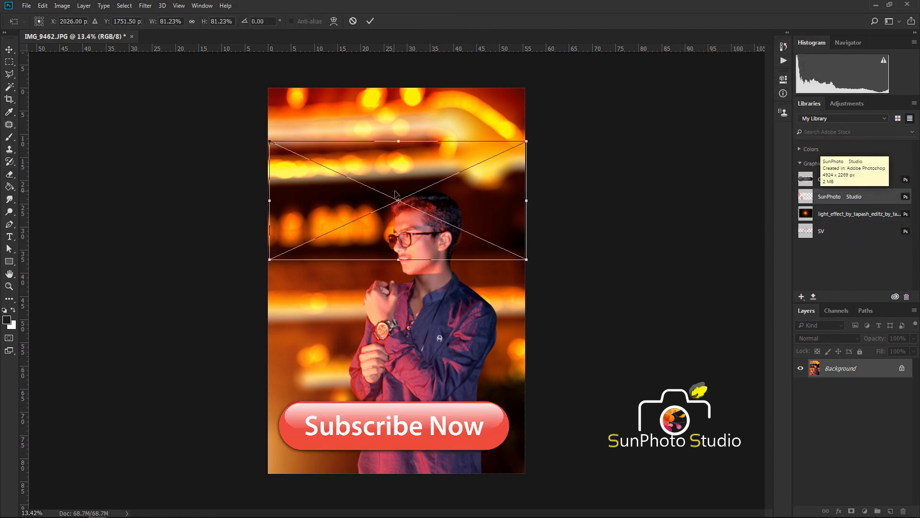
mouse_move(529, 262)
mouse_down()
mouse_move(383, 177)
mouse_move(337, 172)
mouse_move(333, 161)
mouse_up()
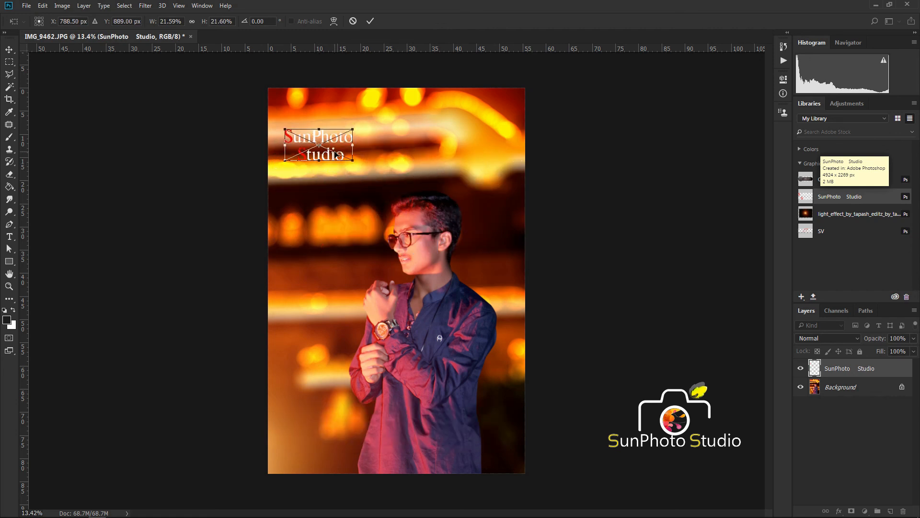
key(e)
Rasterize the placed SunPhoto Studio logo and merge it into the Background
click(341, 157)
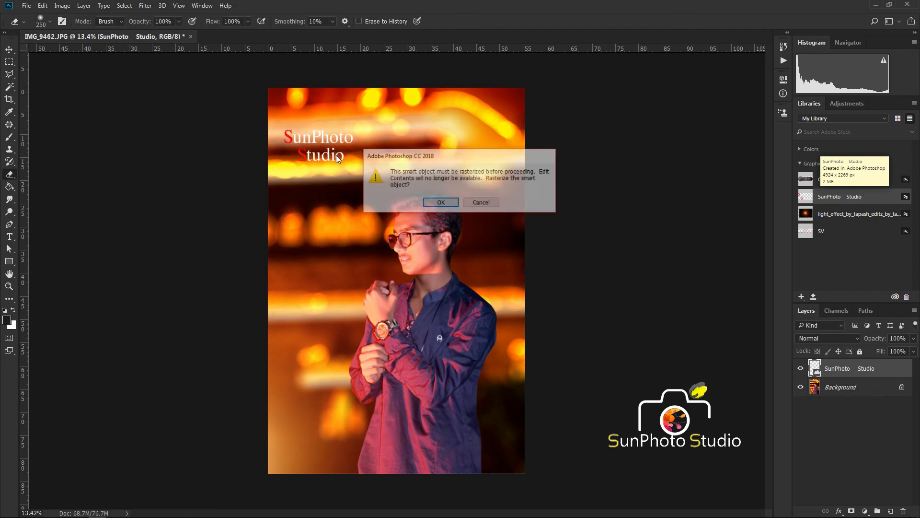
click(451, 206)
key(ctrl+shift+e)
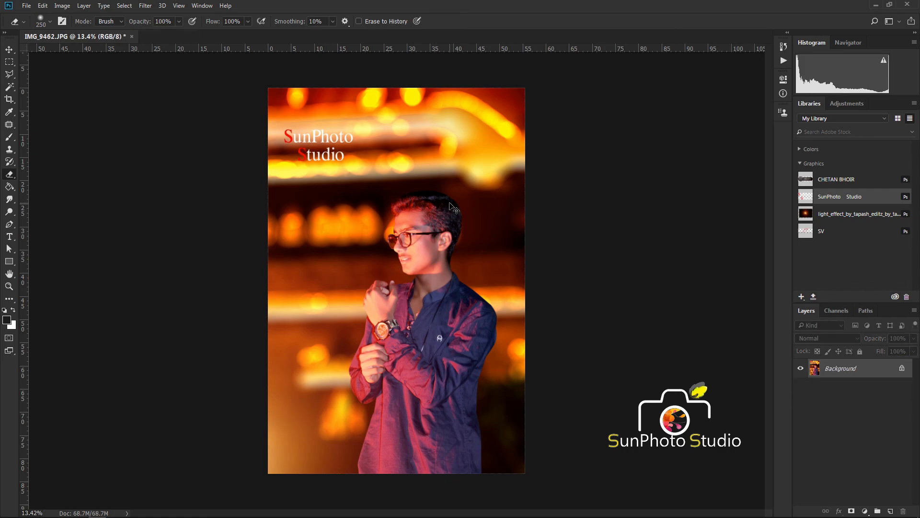
Save the finished image as a JPEG named 02 at Maximum quality 12 with the Baseline ("Standard") format
key(ctrl+shift+s)
text(0)
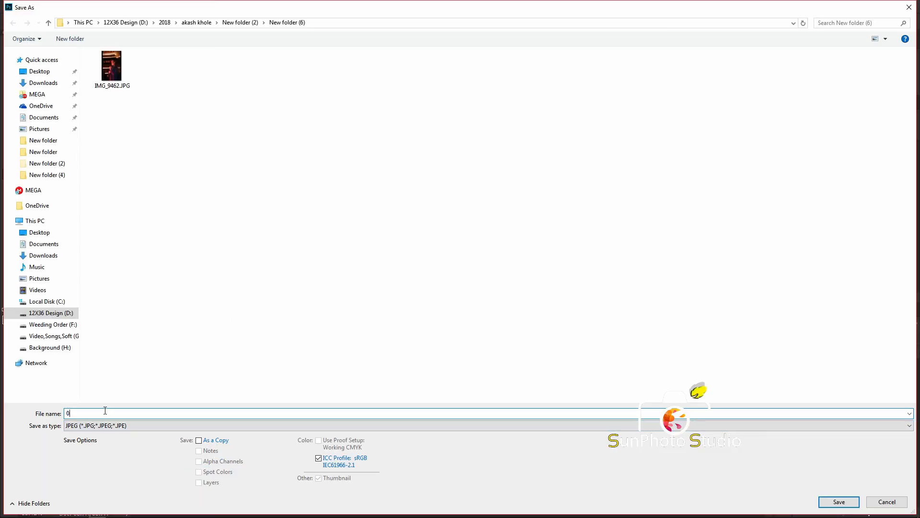
text(2)
key(Return)
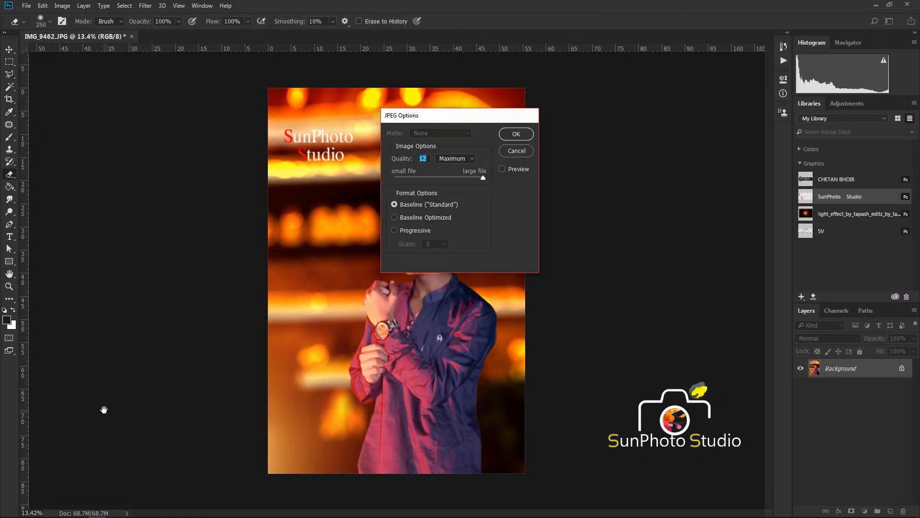
key(Return)
Open the original IMG_9462.JPG from its File Explorer folder in Photoshop and compare it with the edited 02.jpg
click(115, 513)
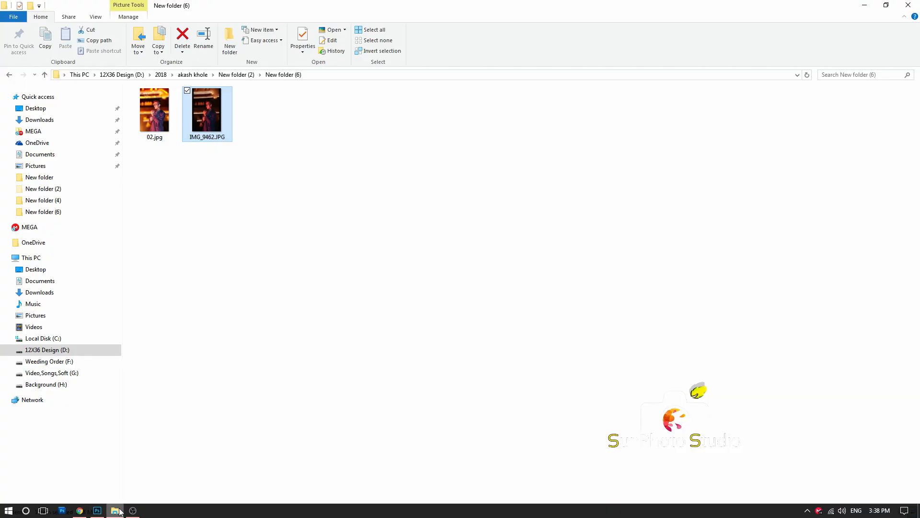
click(97, 514)
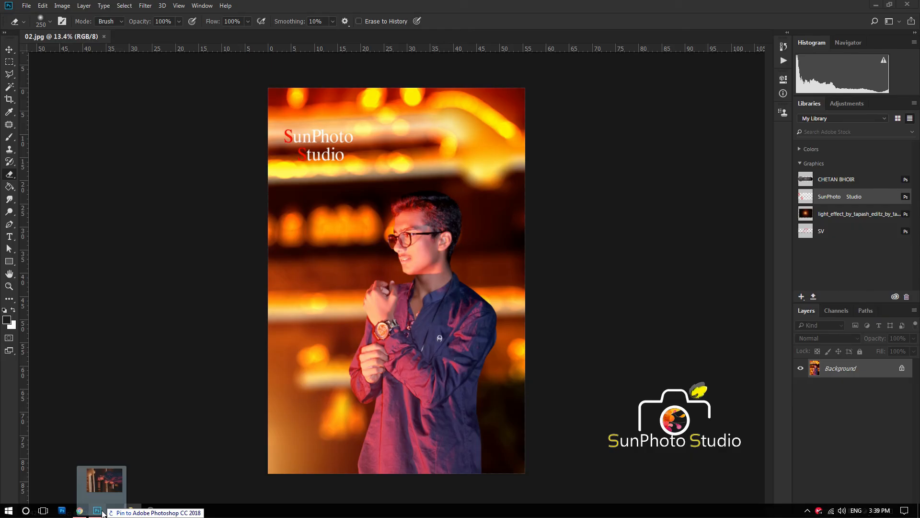
drag(315, 15, 300, 30)
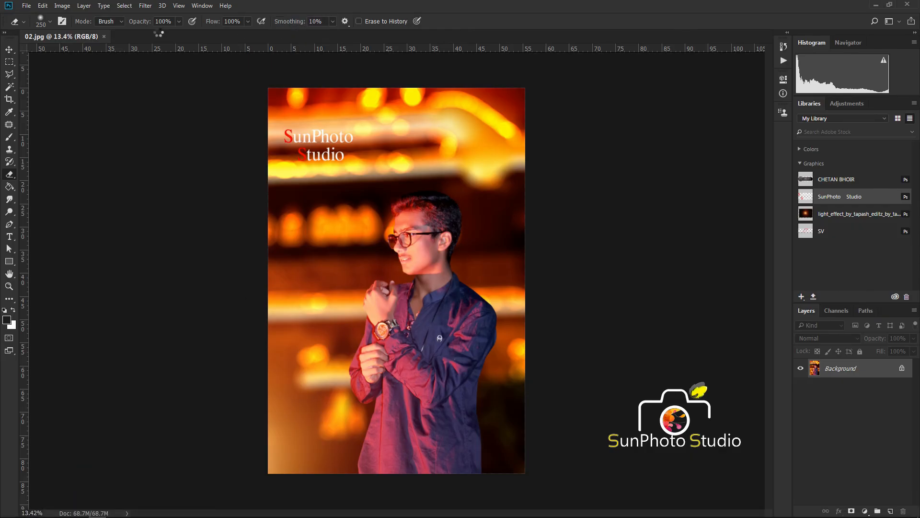
click(63, 36)
click(140, 35)
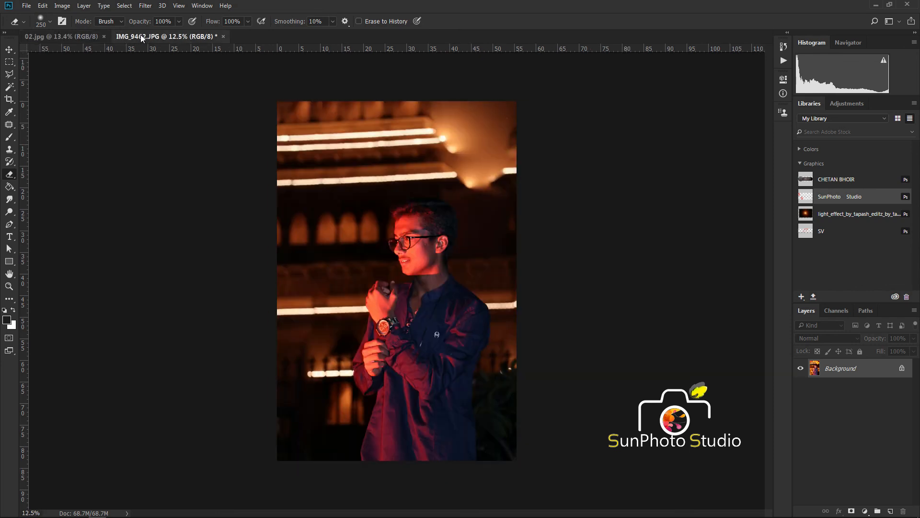
click(82, 37)
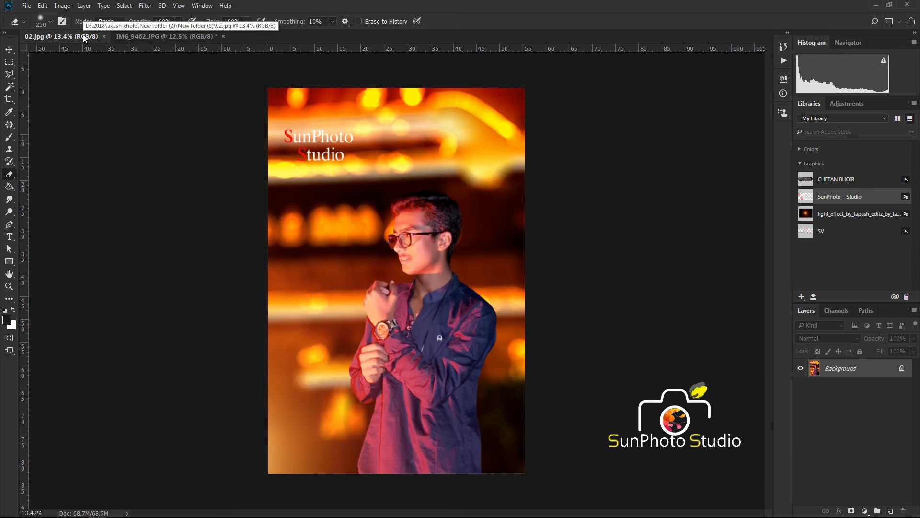